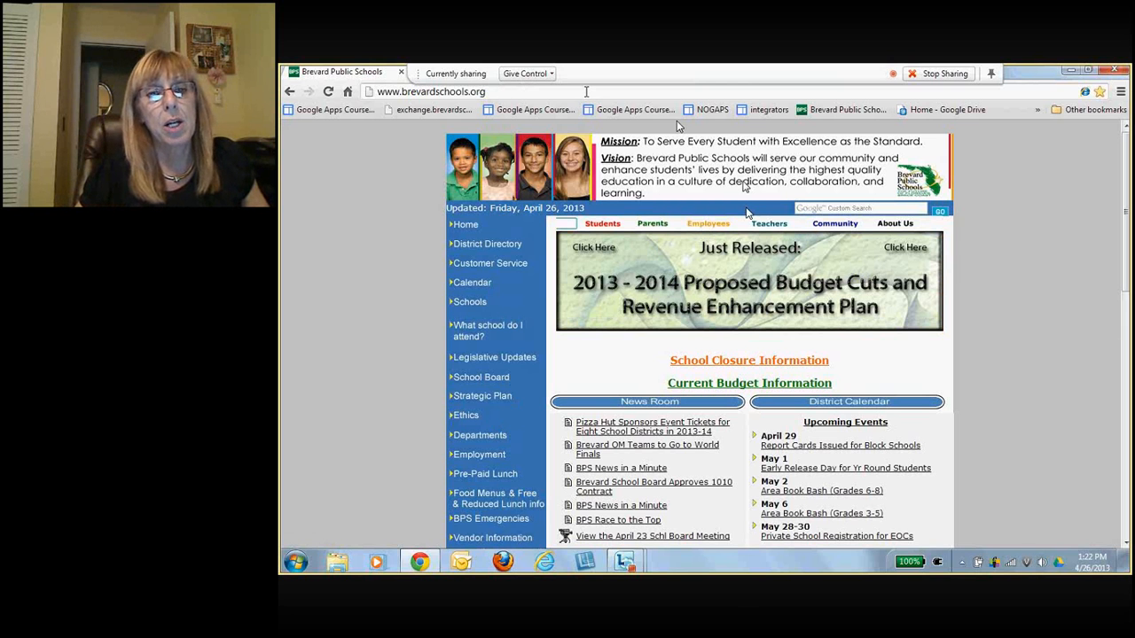
- From the district's Teachers page, open Google Apps for Education, enter the Share Domain Google account and go to Sites
left_click(774, 226)
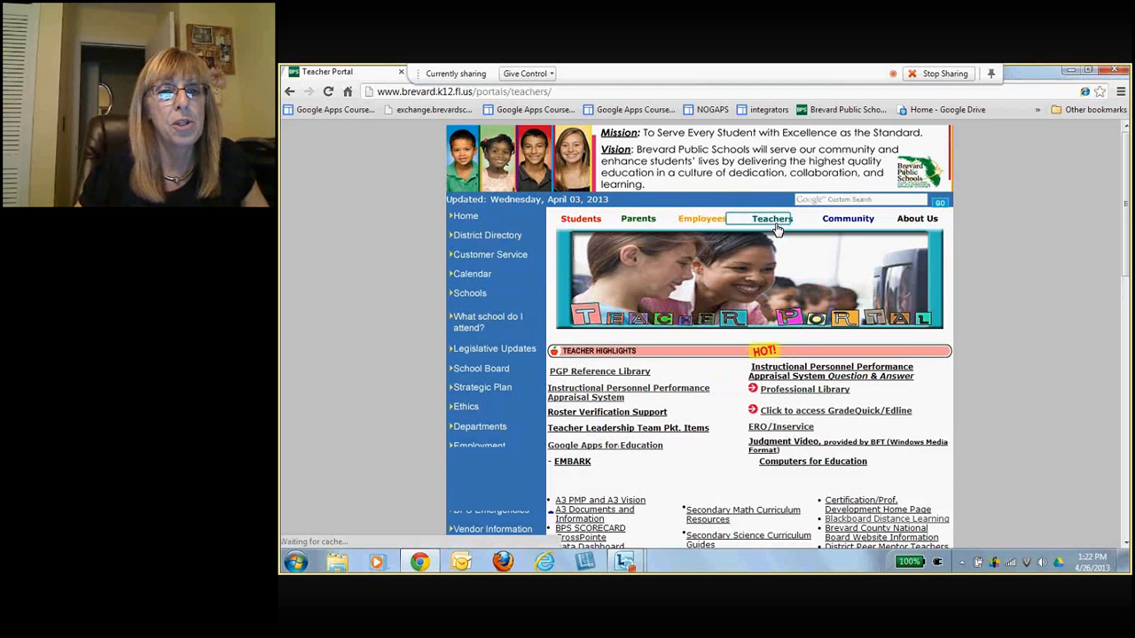
left_click(596, 446)
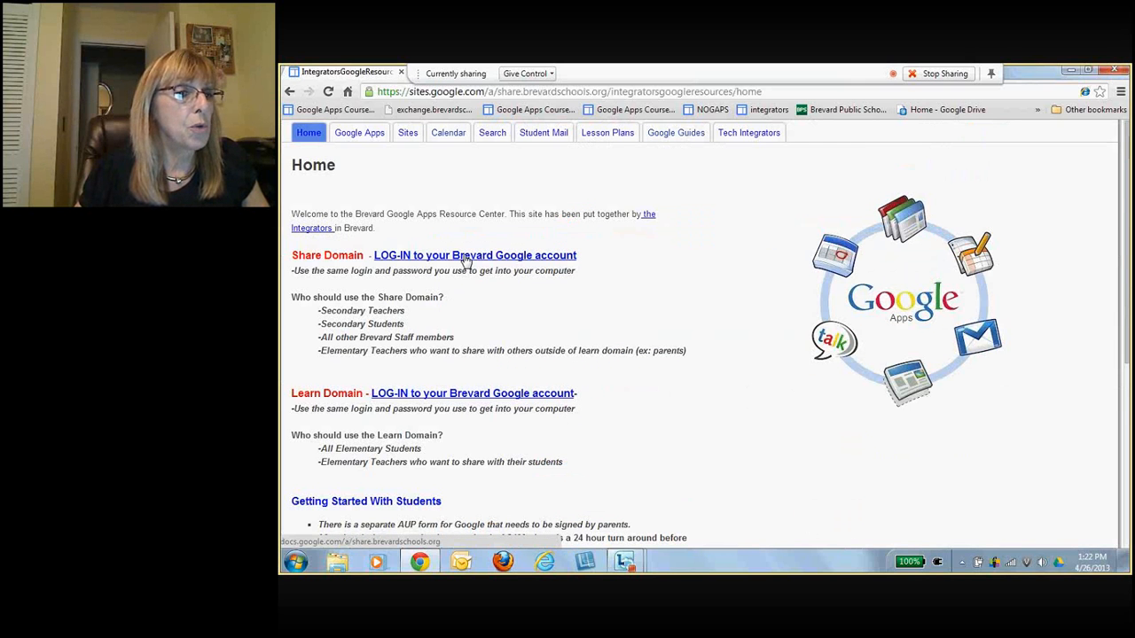
left_click(467, 257)
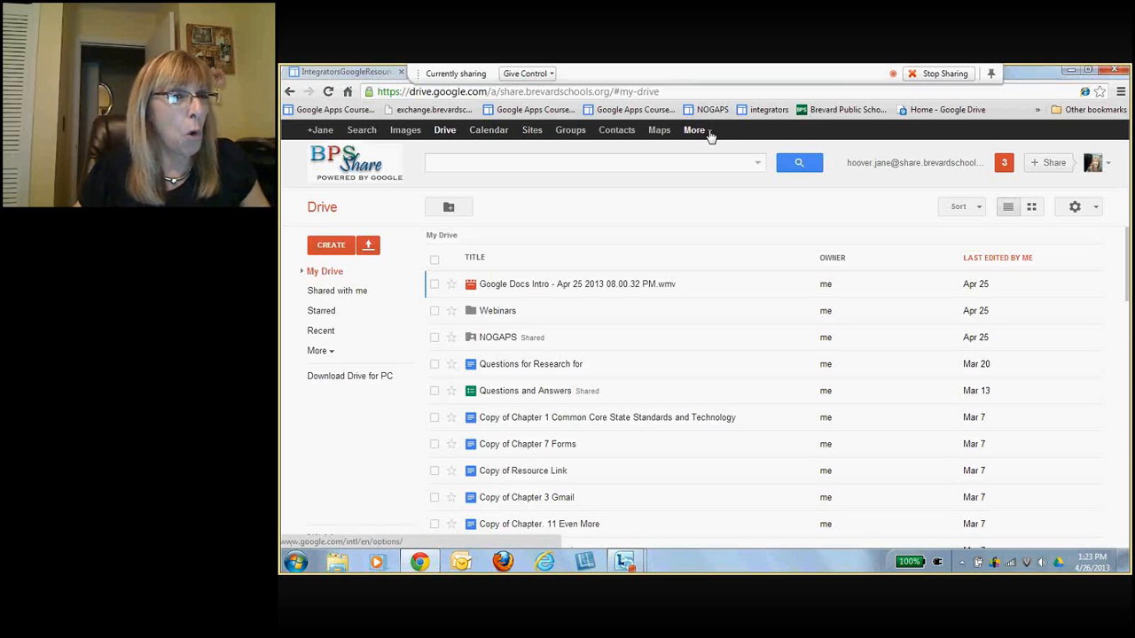
left_click(532, 129)
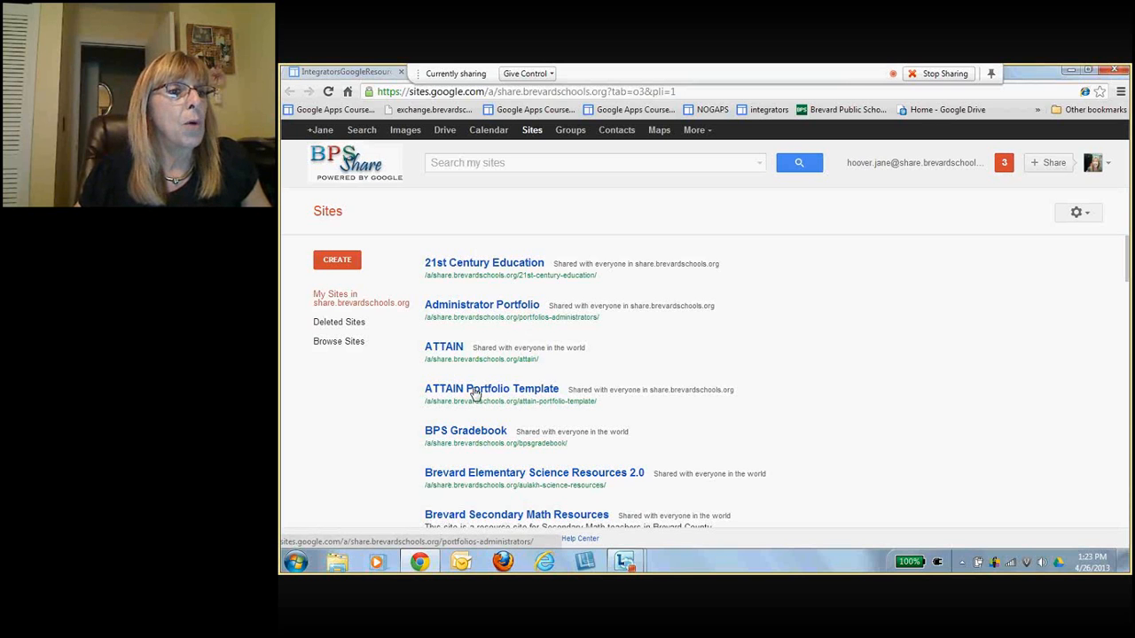
- Start a new site from the Blank template and name it Florida Geography 3
left_click(338, 262)
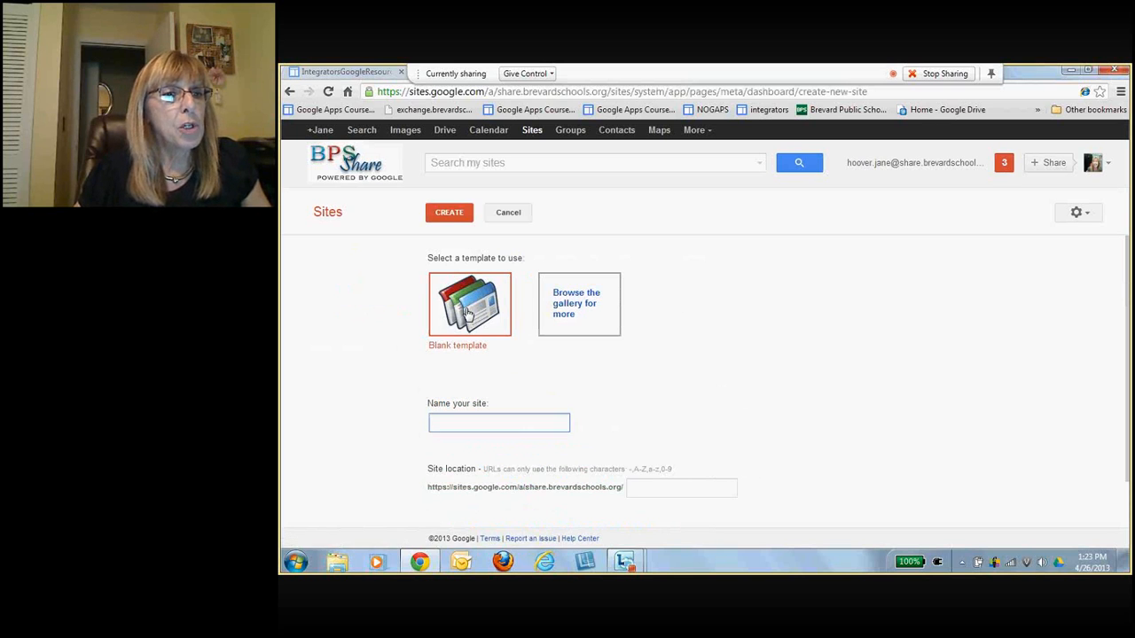
left_click(467, 312)
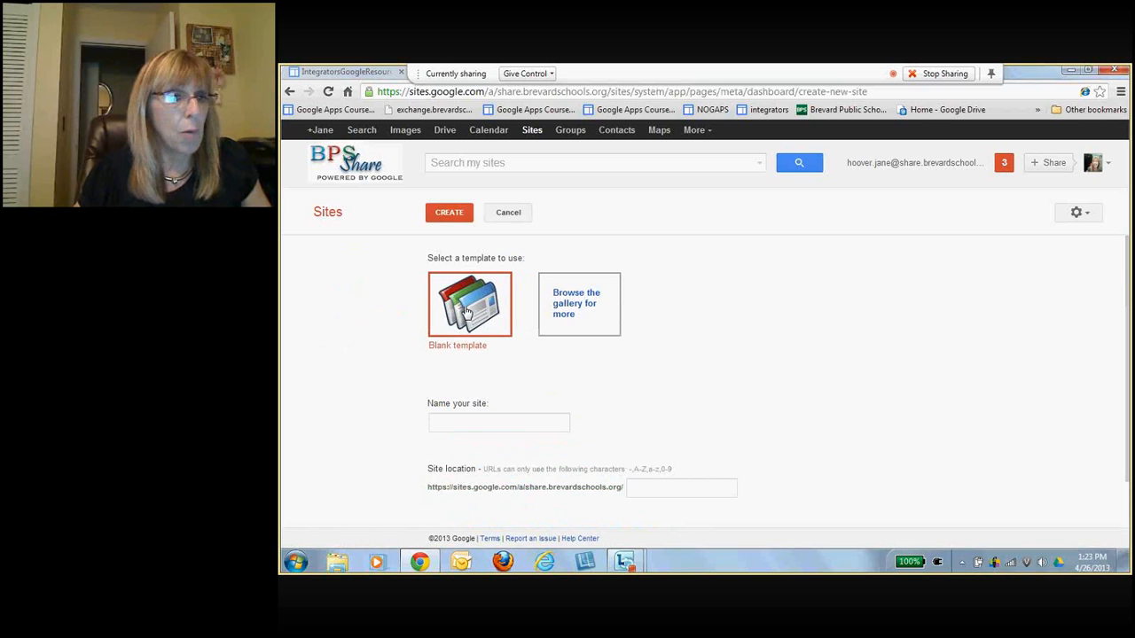
left_click(447, 422)
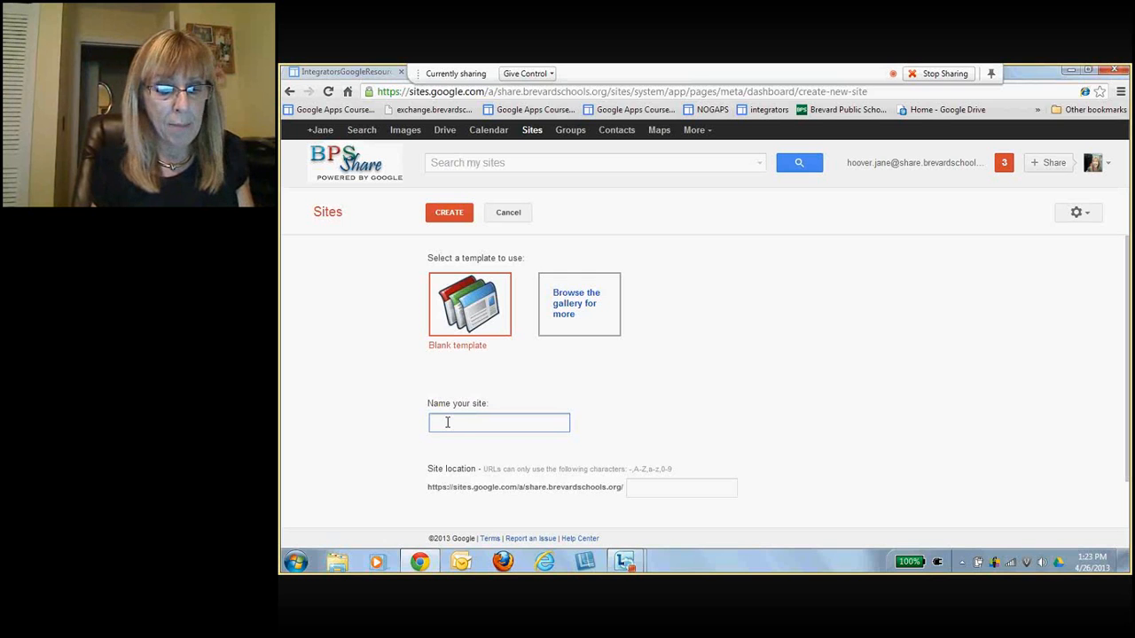
type("Flor")
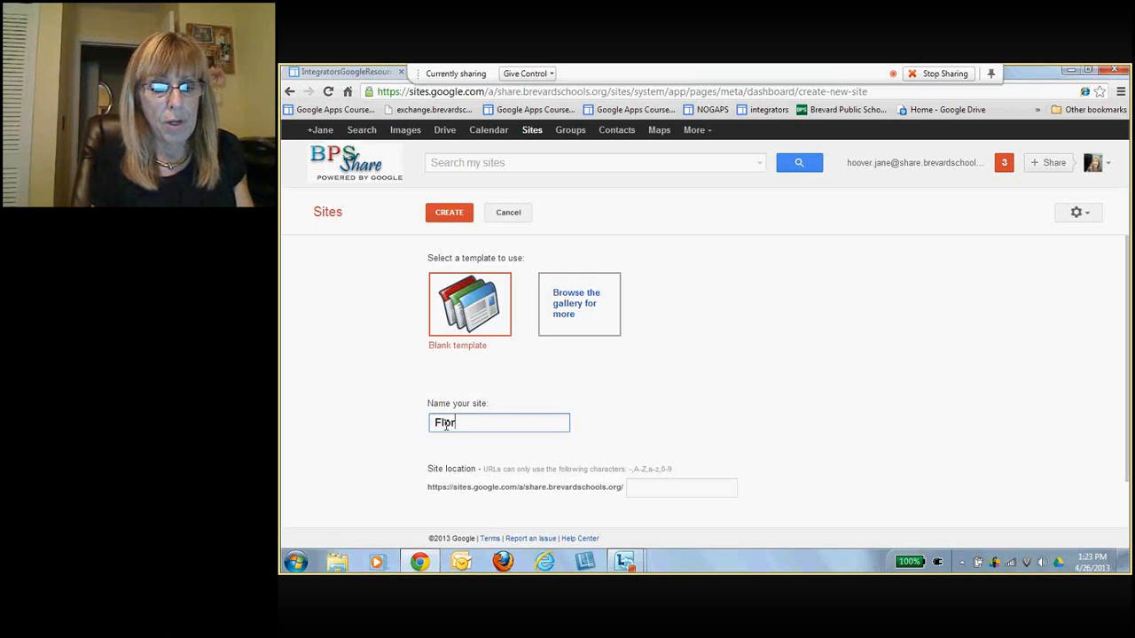
type("ida Ge")
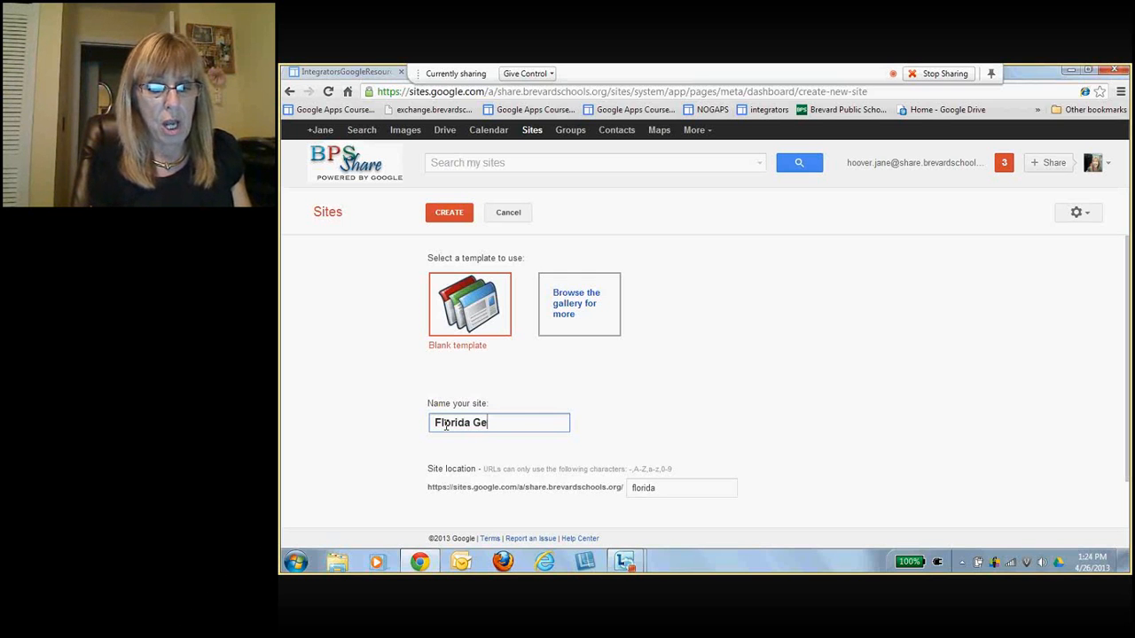
type("ography")
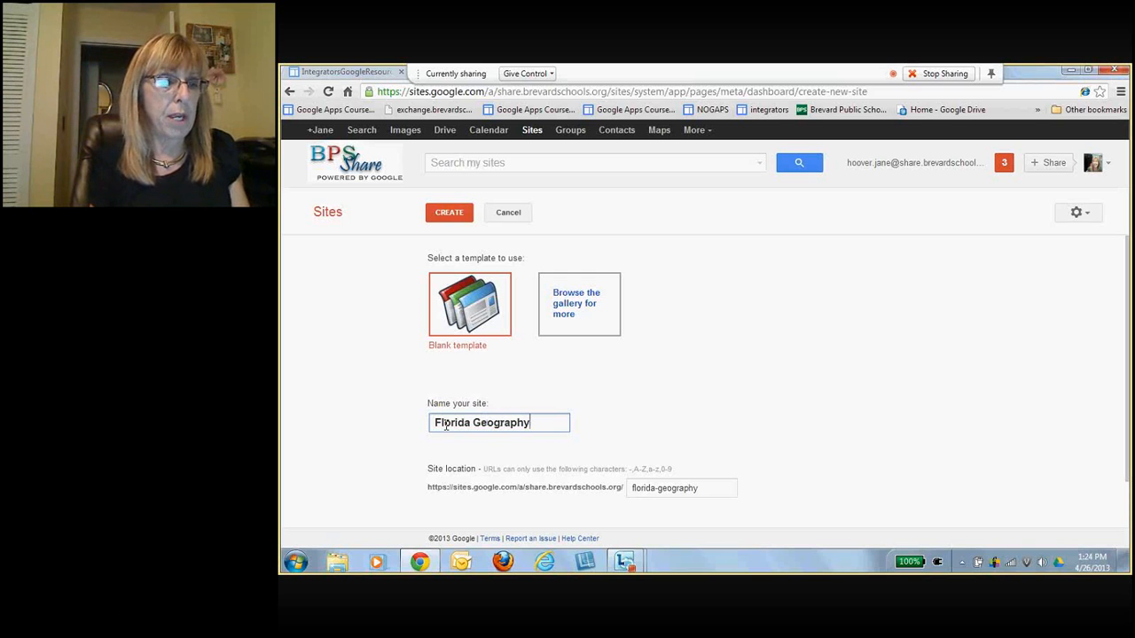
type(" 3")
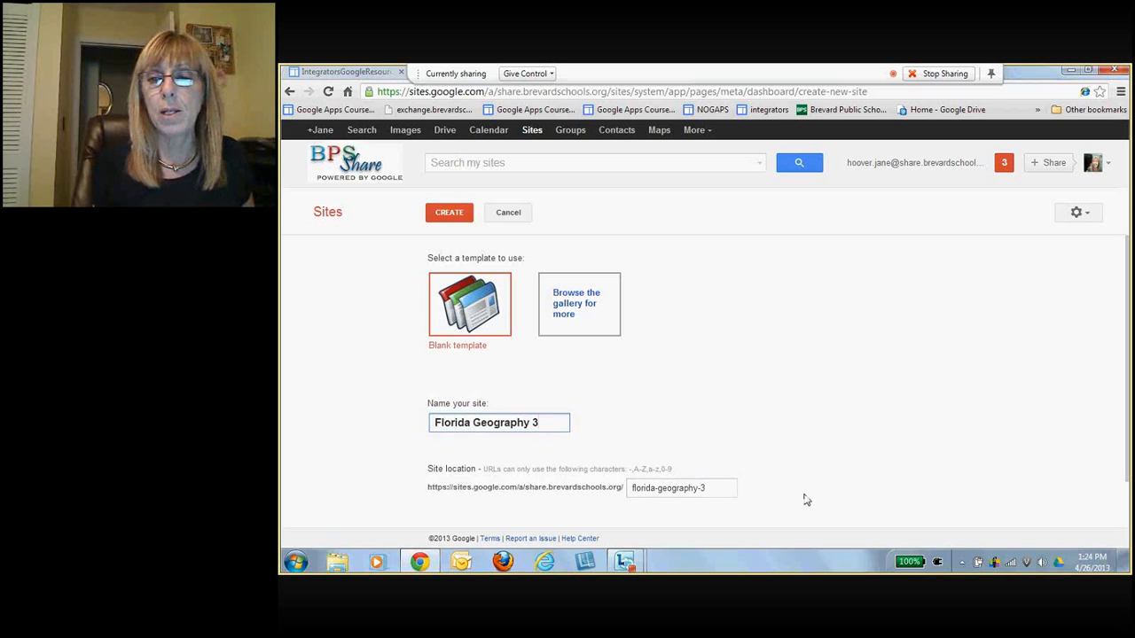
- Choose the Sunset theme for the new site and create the site
left_click_drag(1128, 376, 1128, 417)
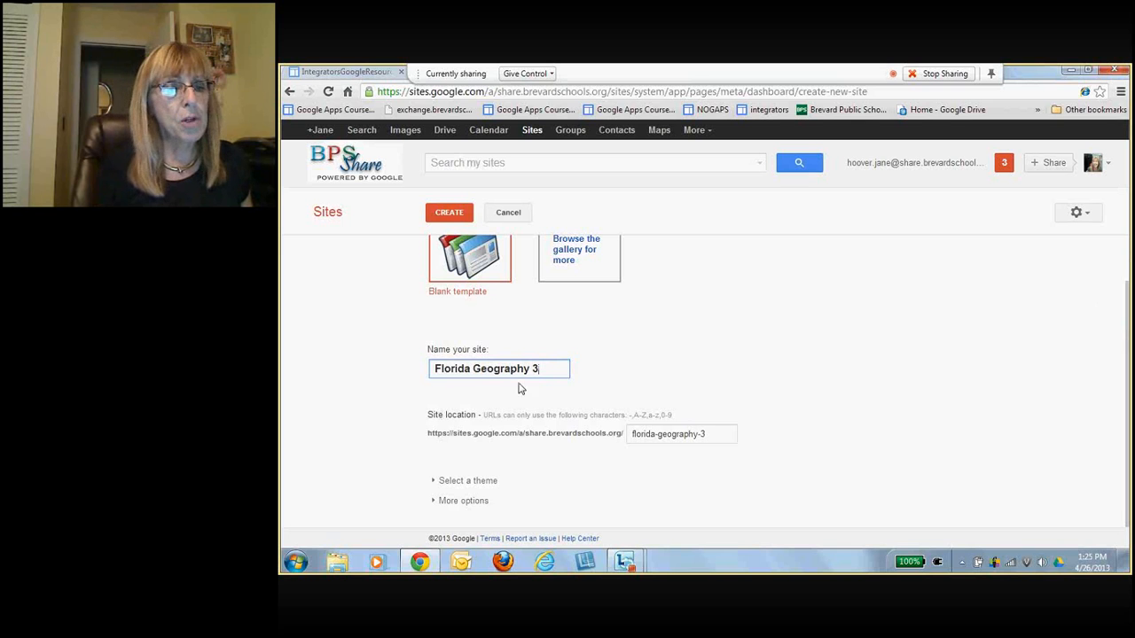
left_click(435, 486)
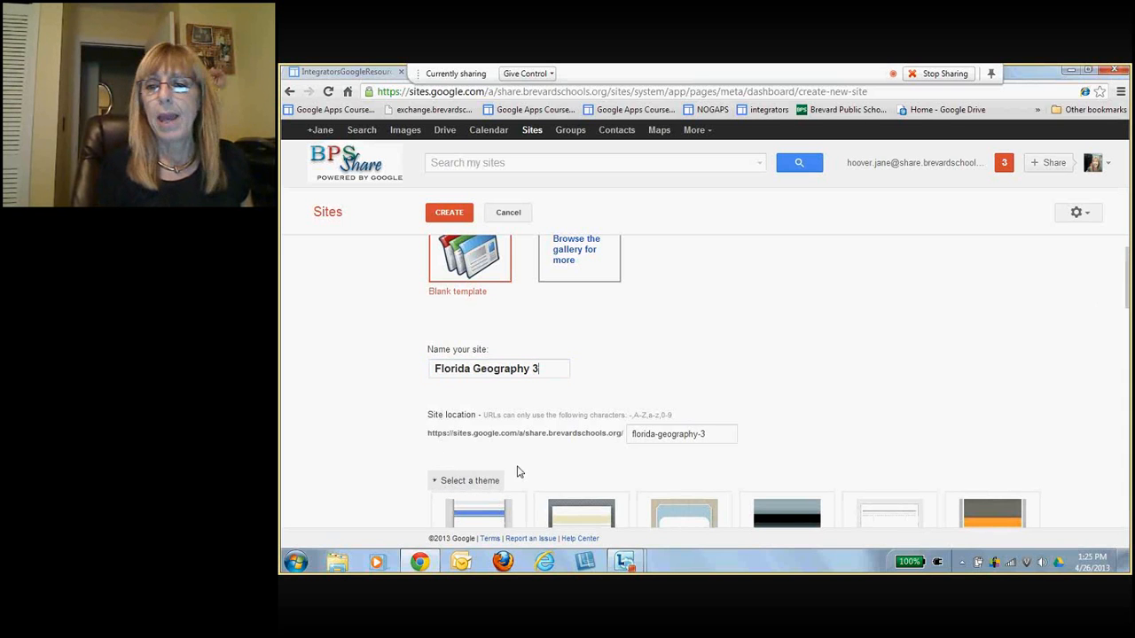
left_click_drag(1129, 293, 1129, 330)
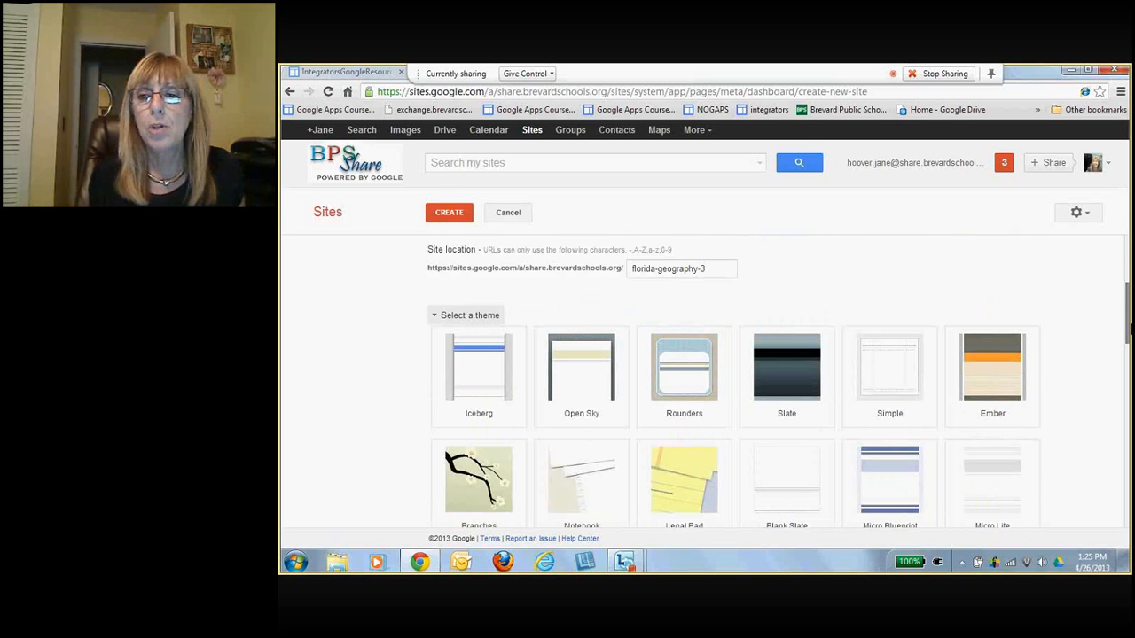
left_click_drag(1128, 328, 1128, 457)
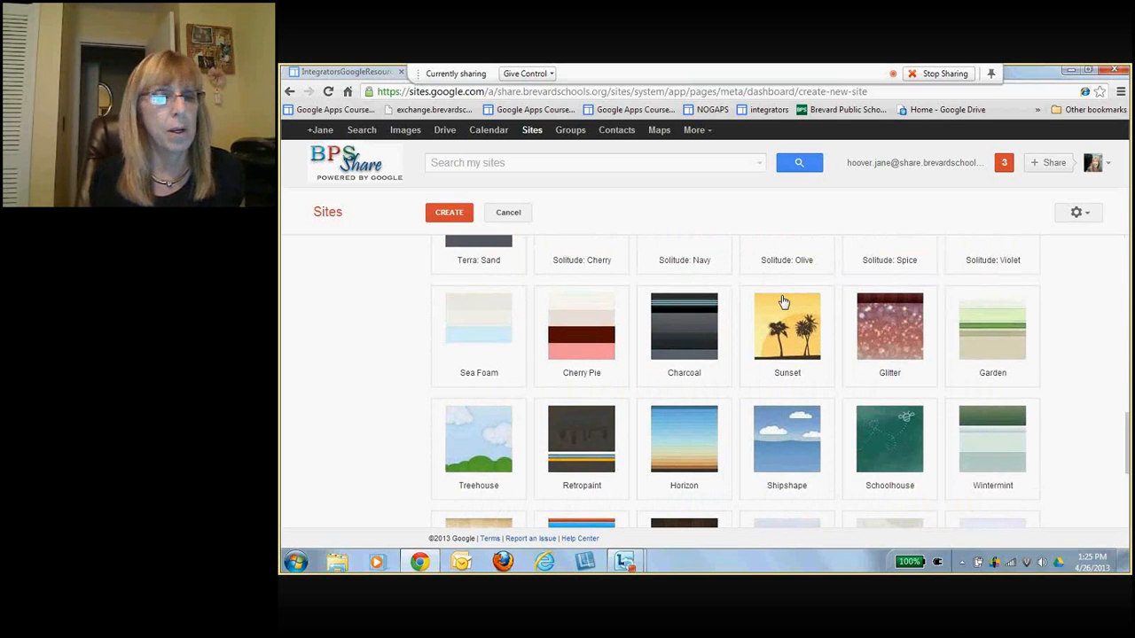
left_click(783, 330)
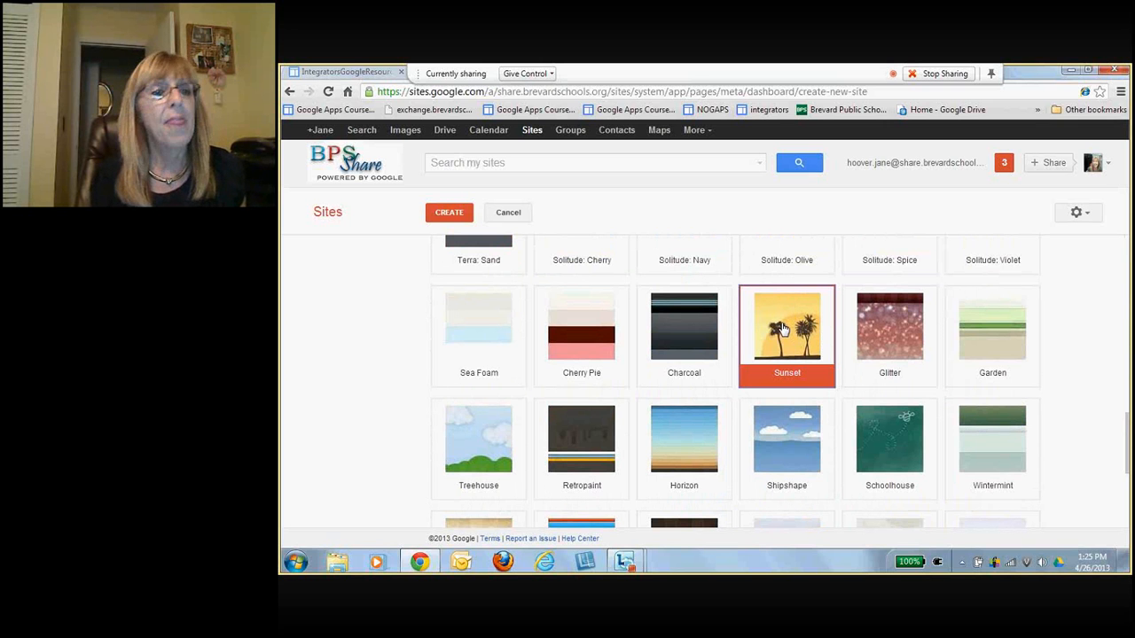
left_click(449, 213)
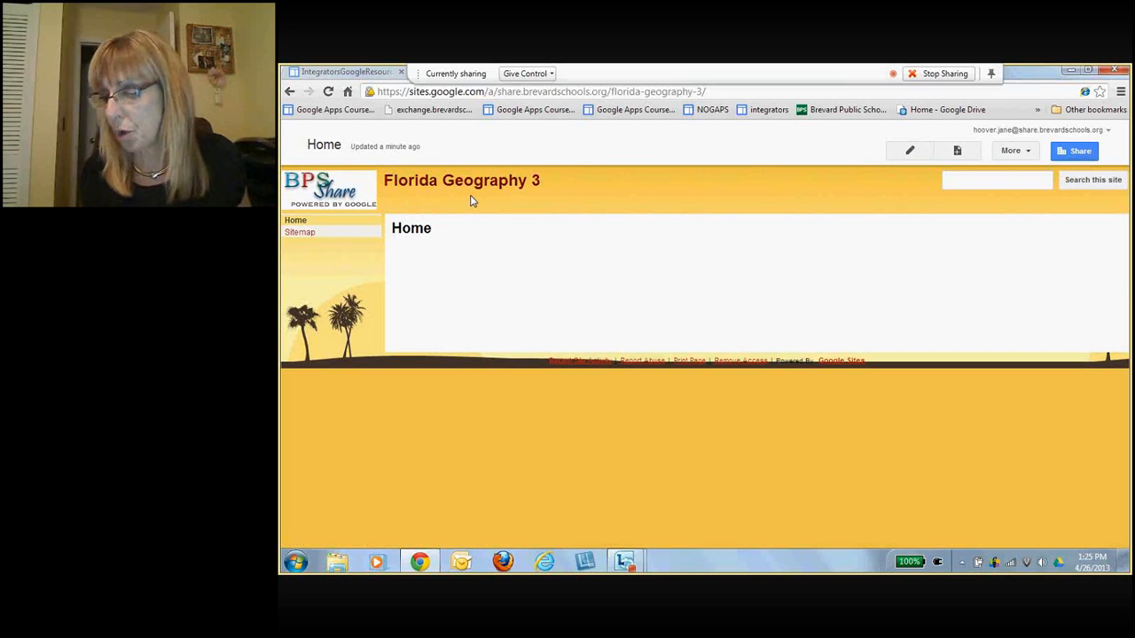
- Change the site's sharing visibility to Public on the web with view-only access, and save the setting
left_click(1076, 154)
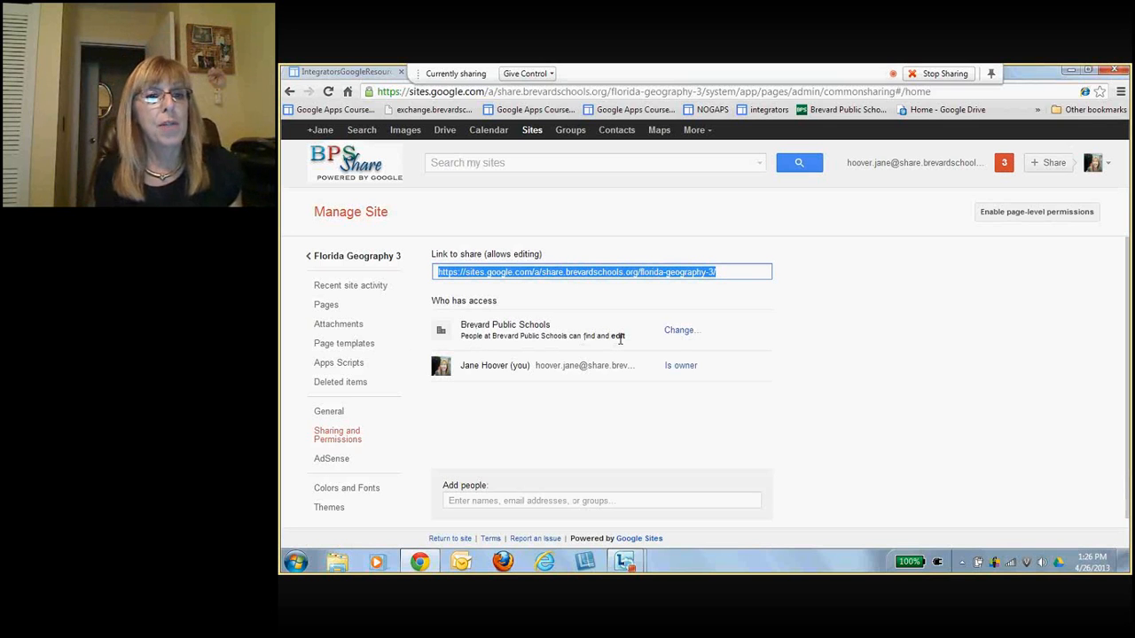
left_click(679, 331)
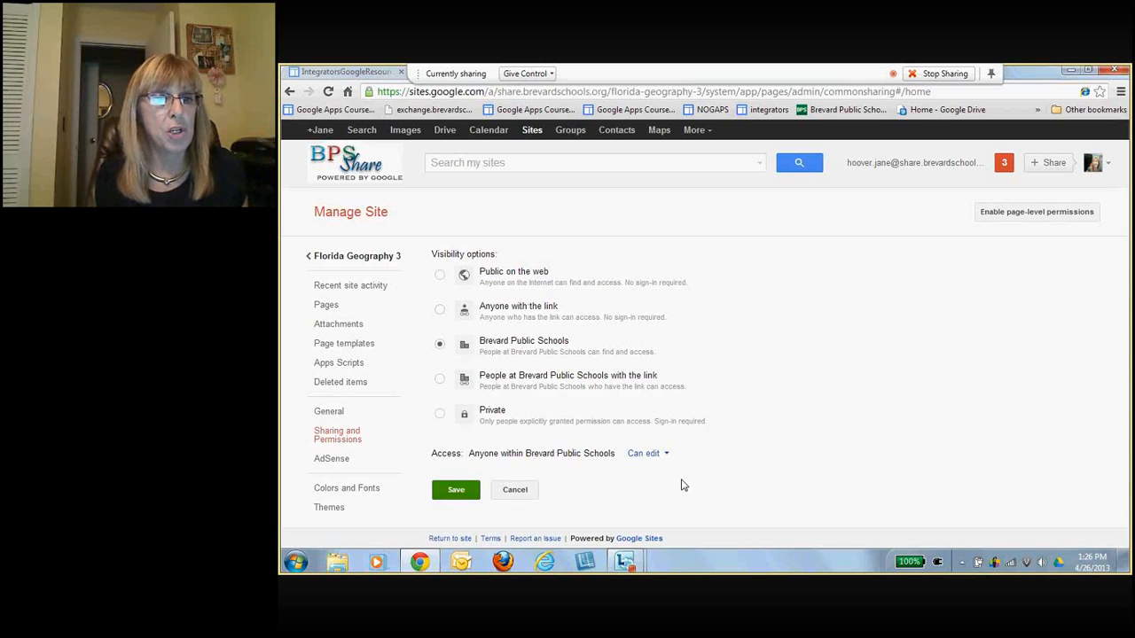
left_click(661, 453)
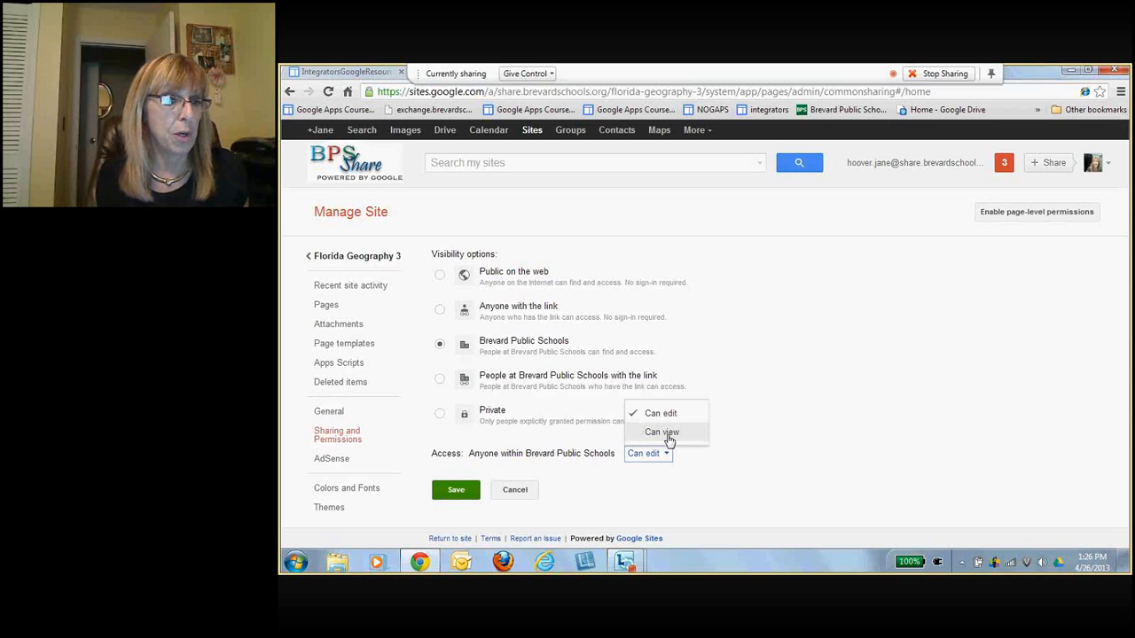
left_click(667, 438)
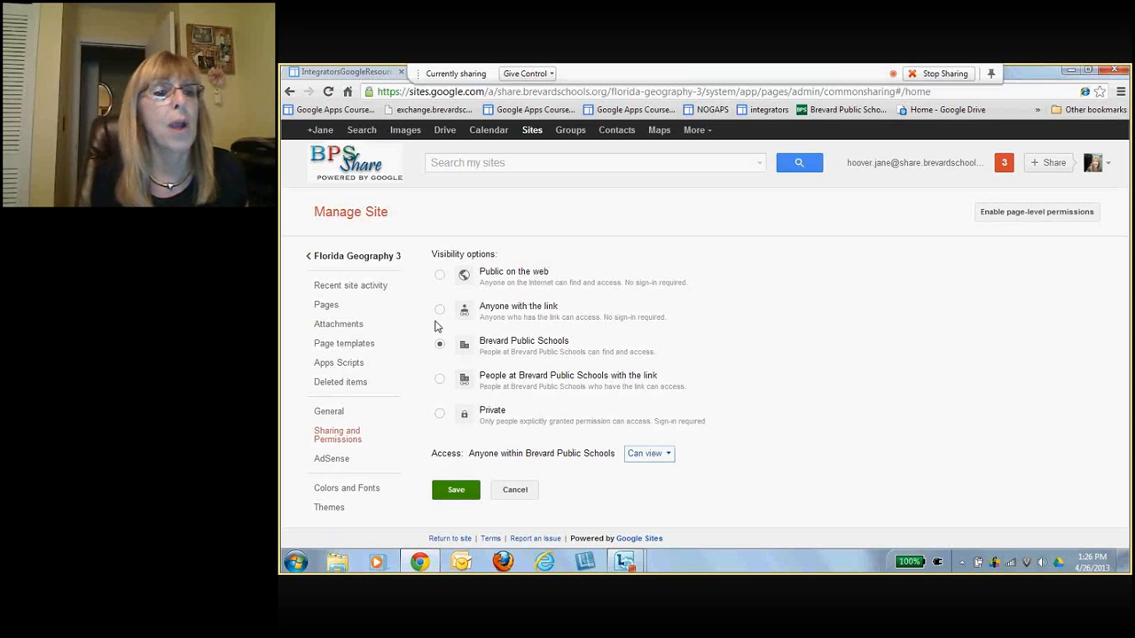
left_click(441, 276)
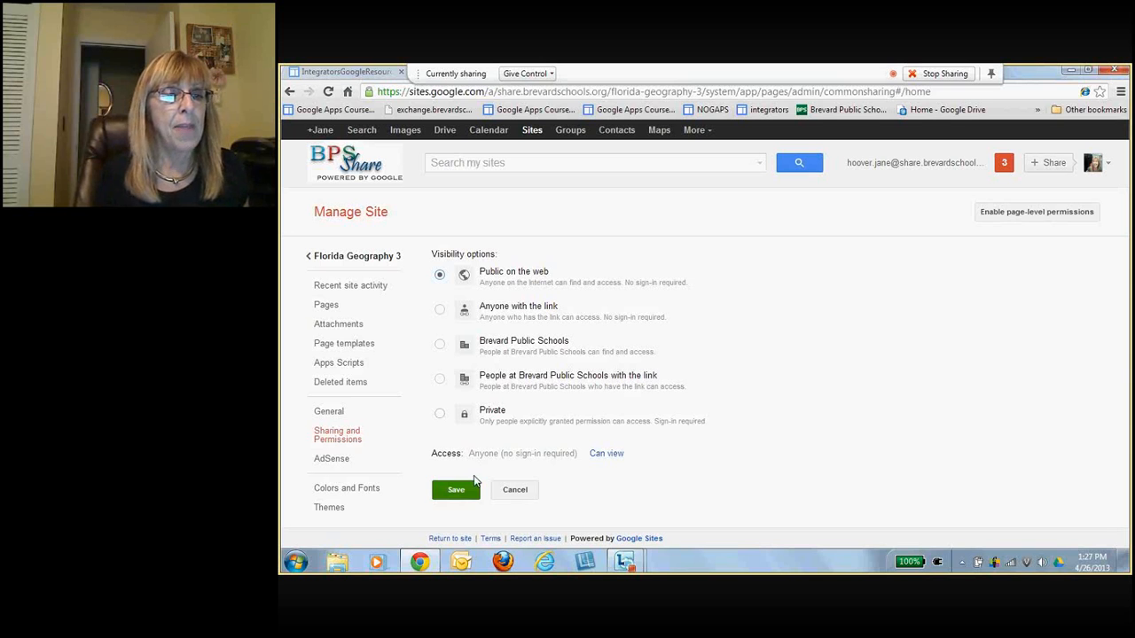
left_click(455, 492)
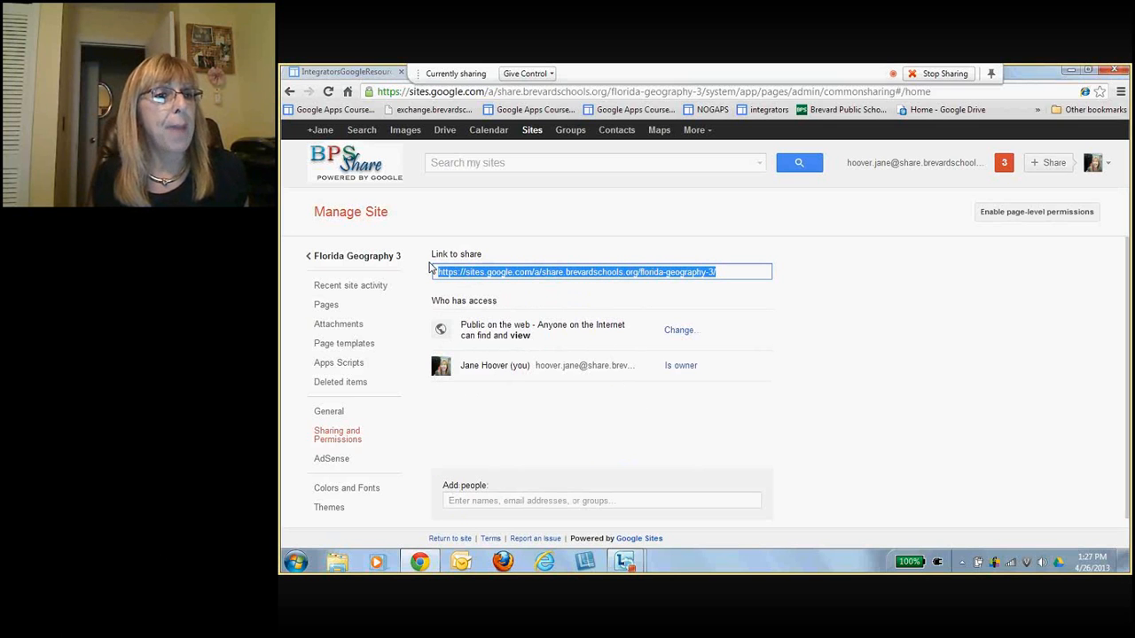
- Return to the site and edit the Home page, entering "Capital: Tallahassee" with "Population:" on the line below
left_click(328, 257)
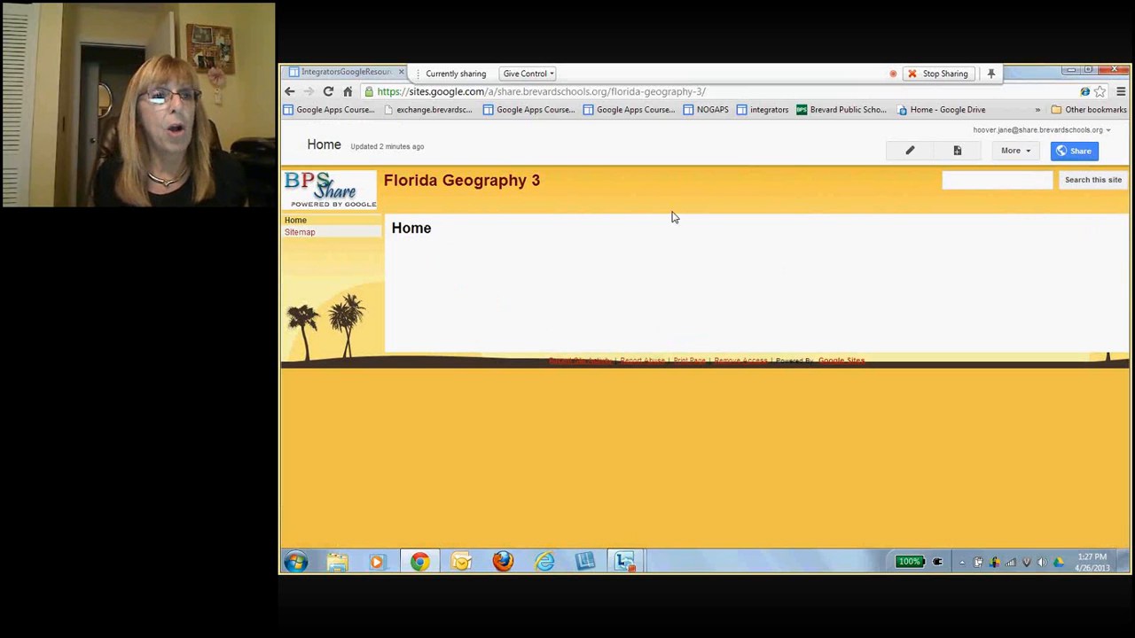
left_click(911, 152)
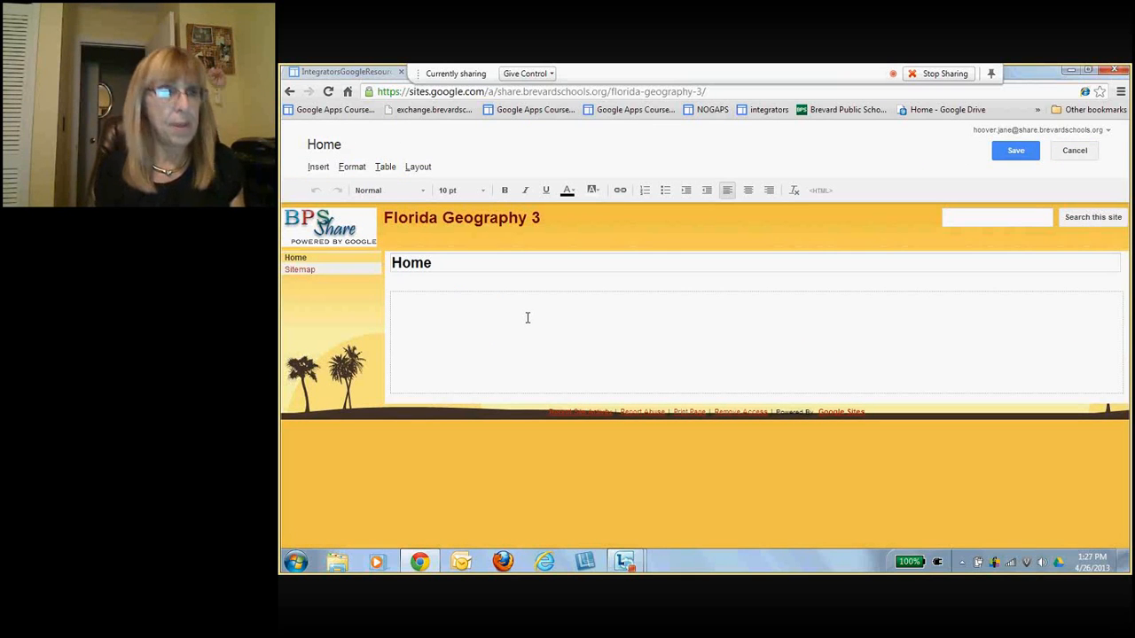
type("Capt")
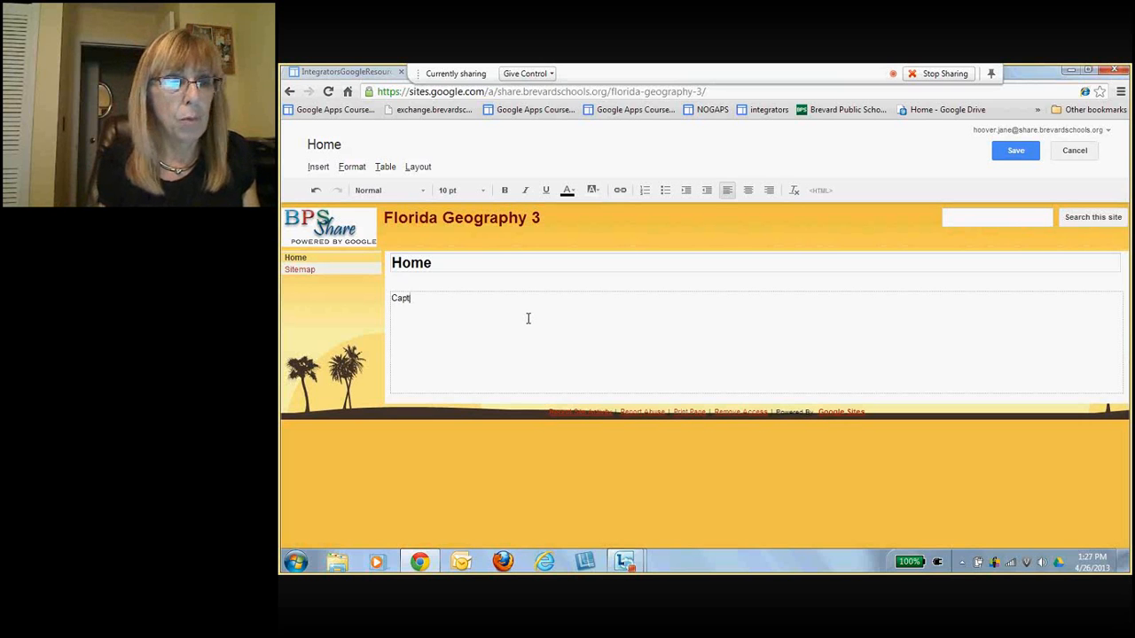
key("BackSpace")
type("i")
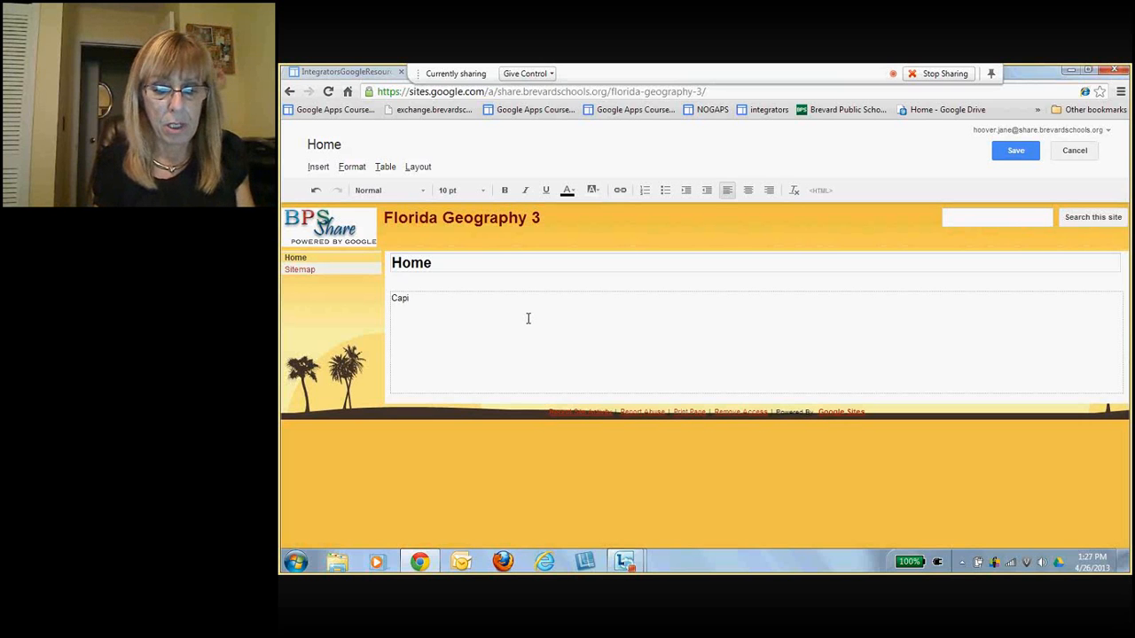
type("tal: ")
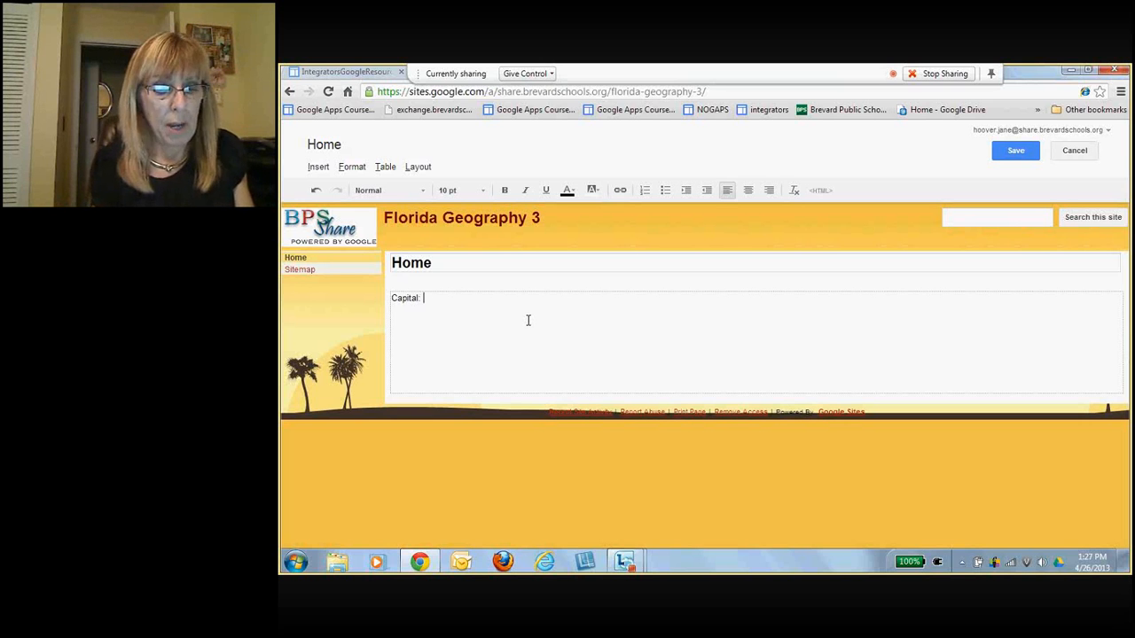
type("Ta")
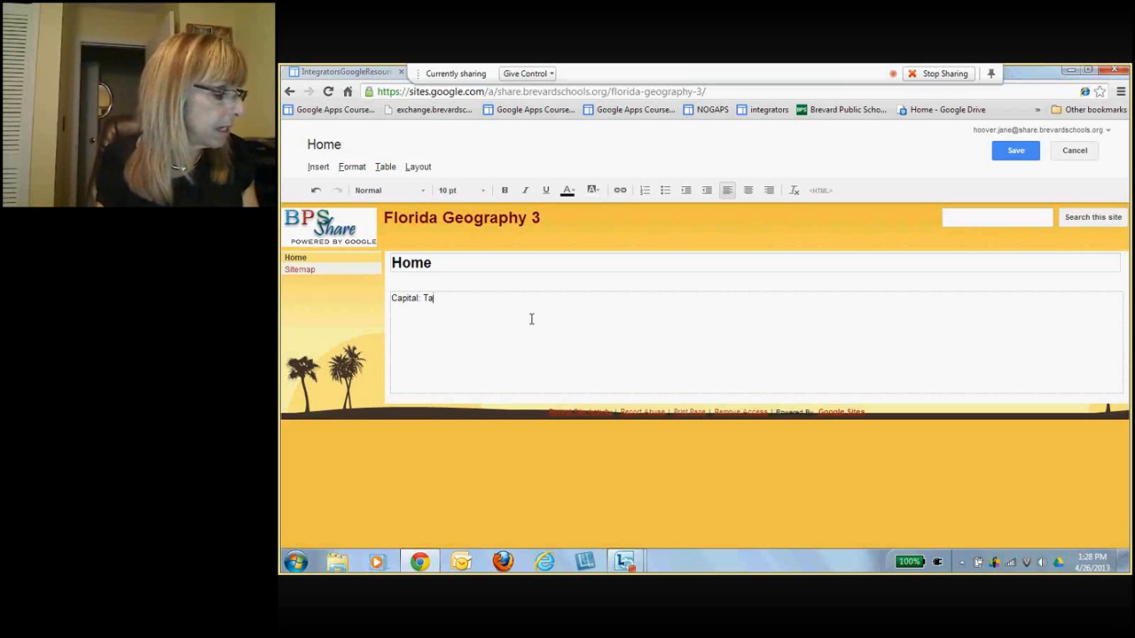
type("llahass")
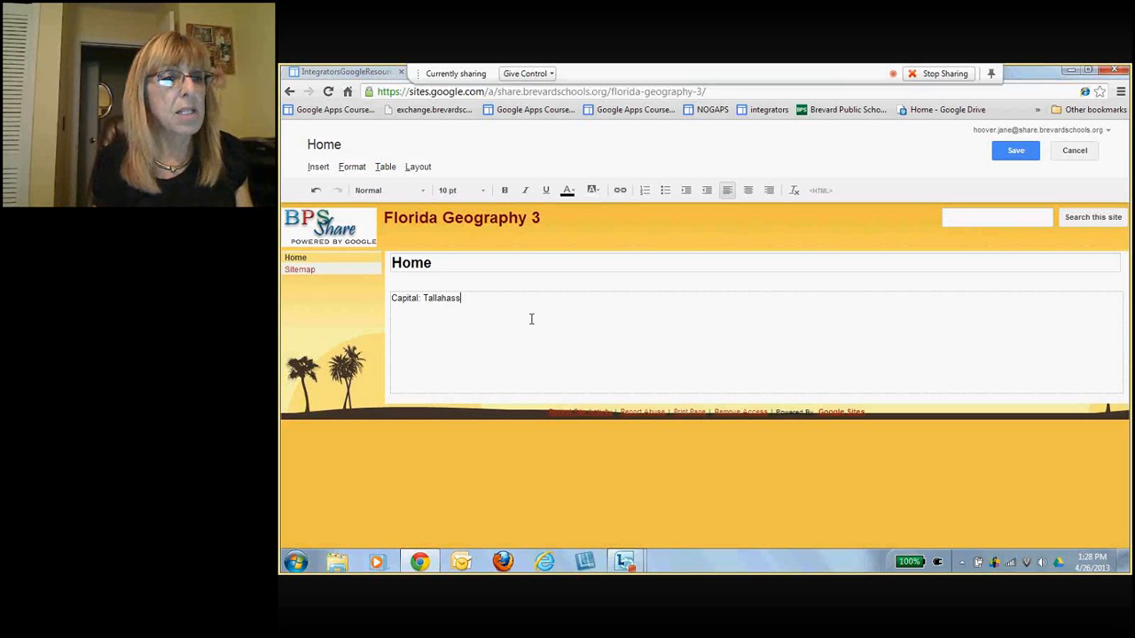
type("ee ")
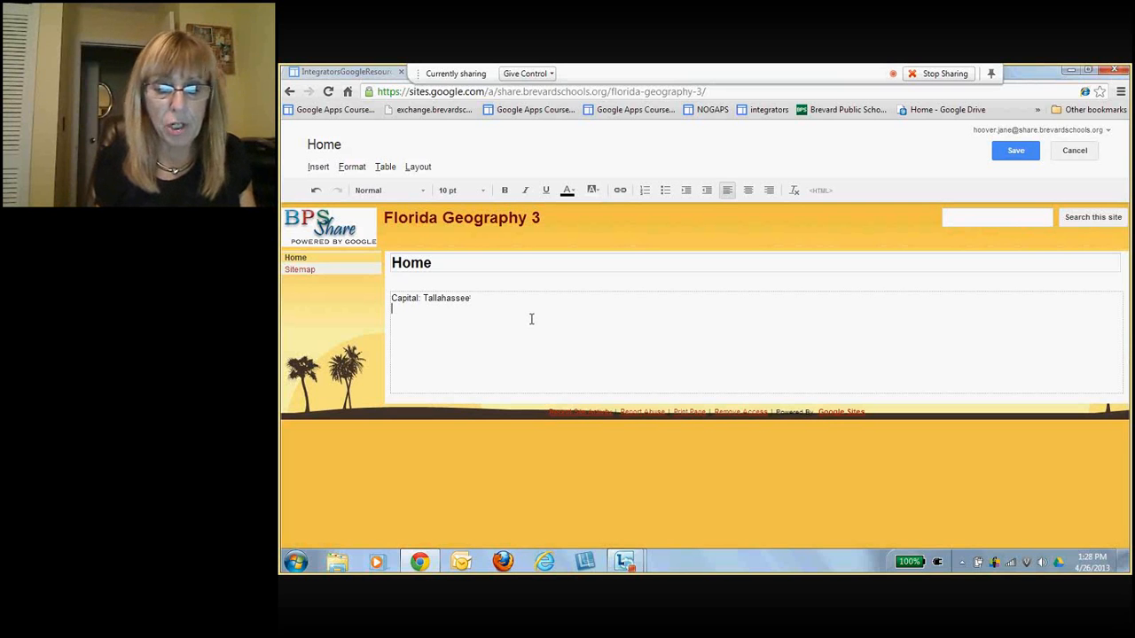
type("Populati")
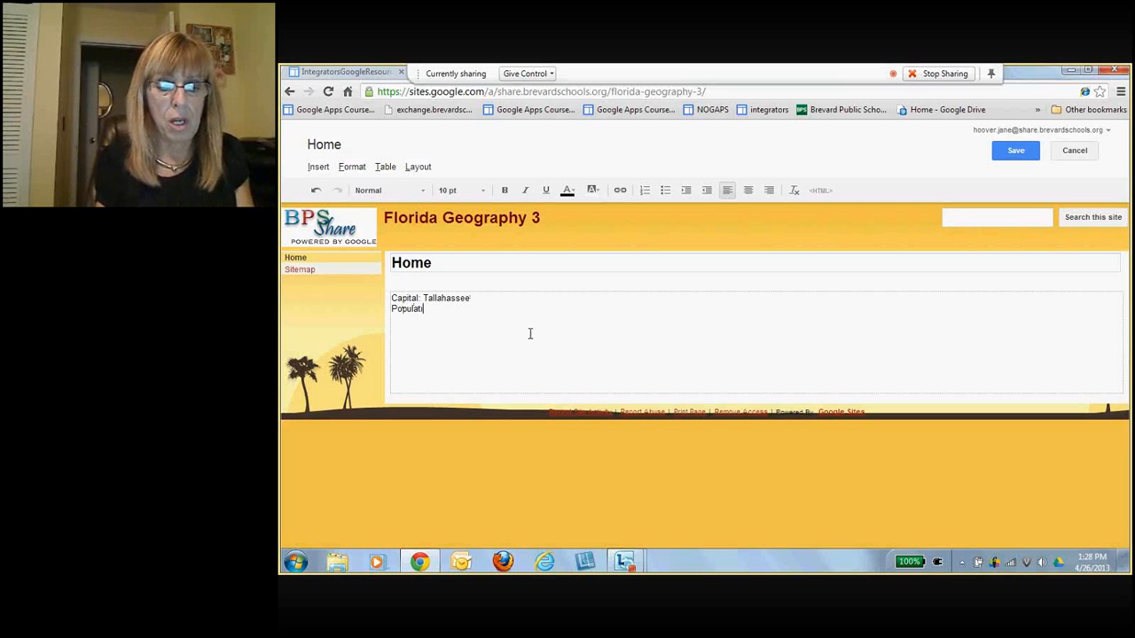
type("on")
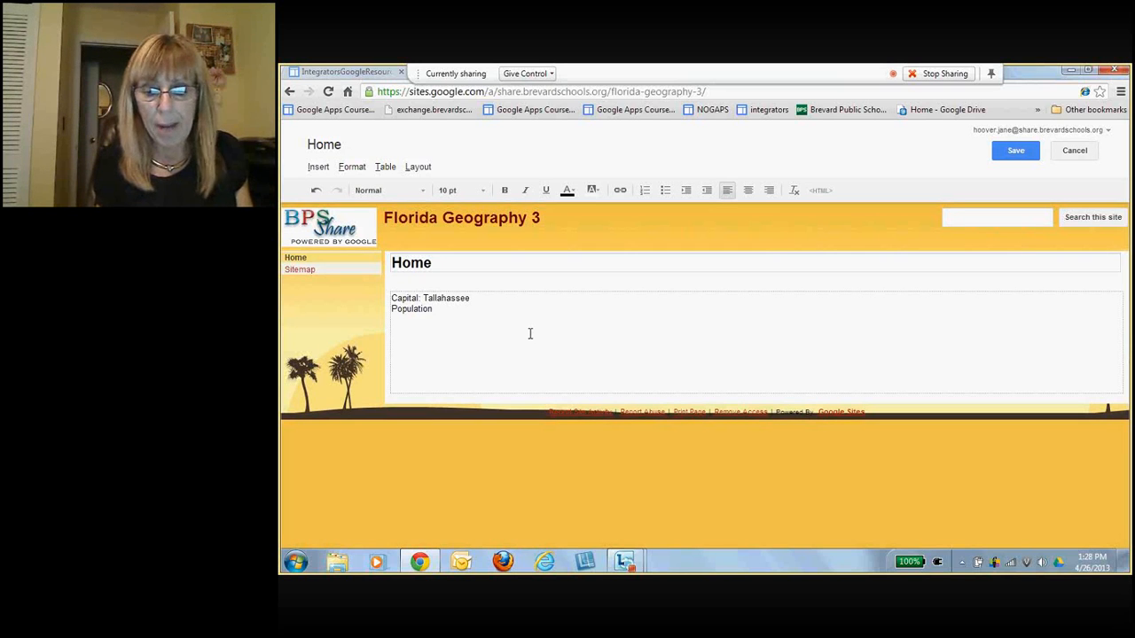
type(":")
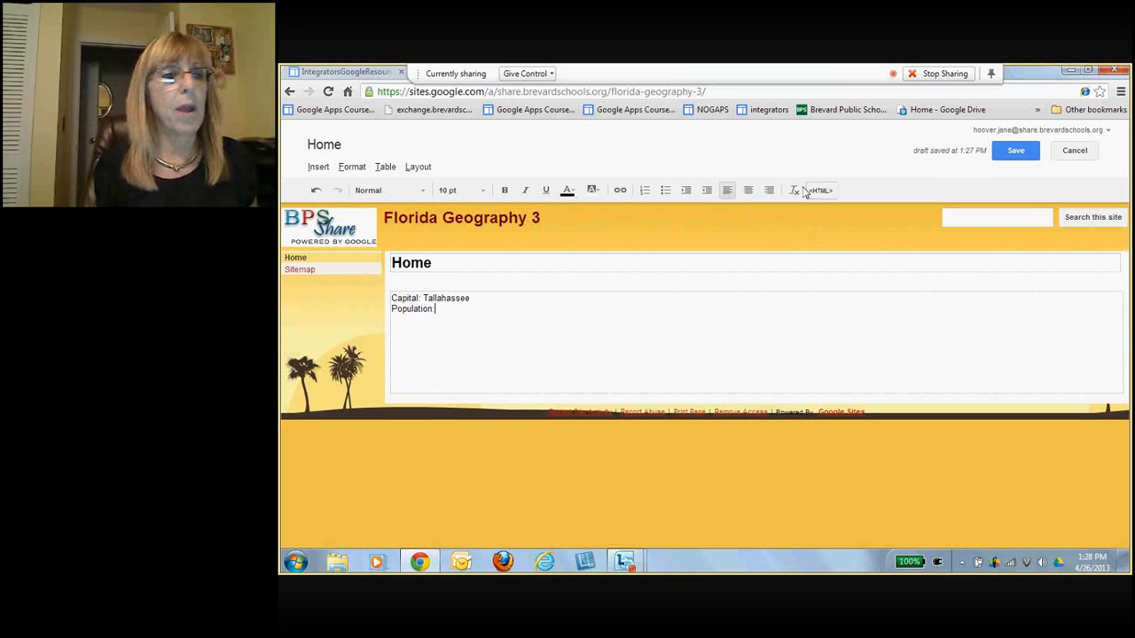
- Insert the image florida.bmp from the Florida folder in My Pictures below the text on the Home page
left_click(323, 170)
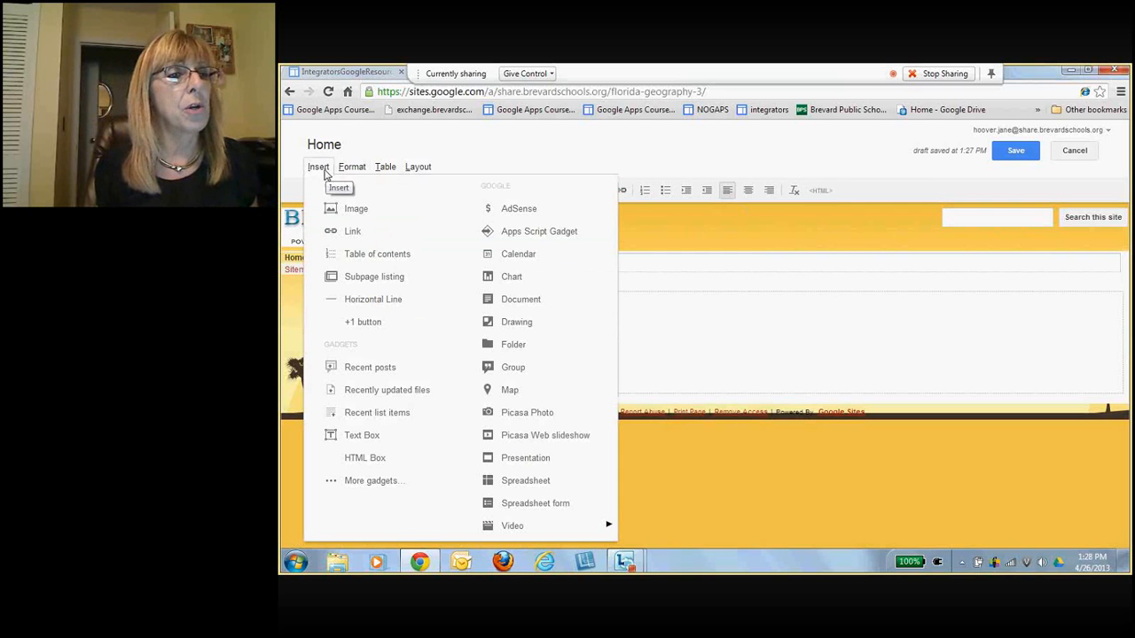
left_click(354, 211)
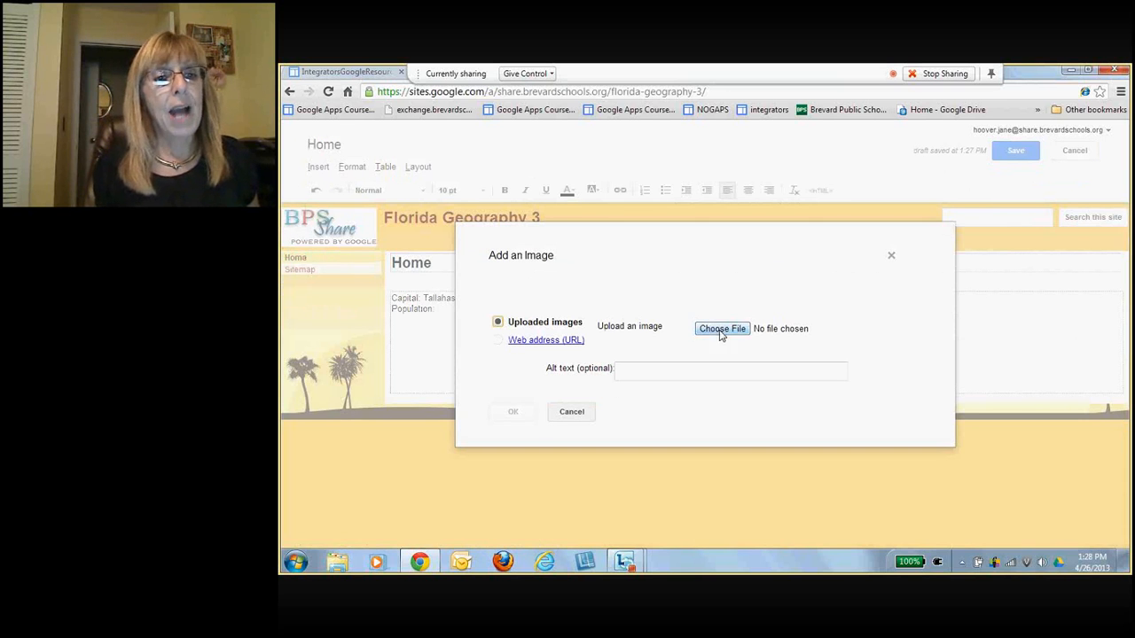
left_click(726, 331)
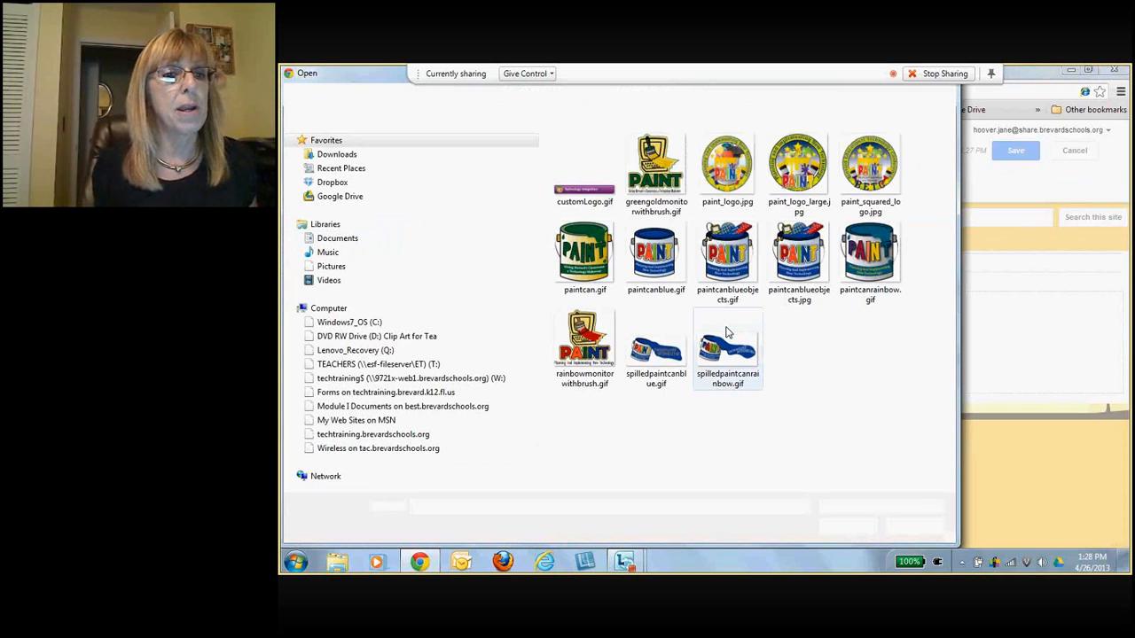
left_click(300, 267)
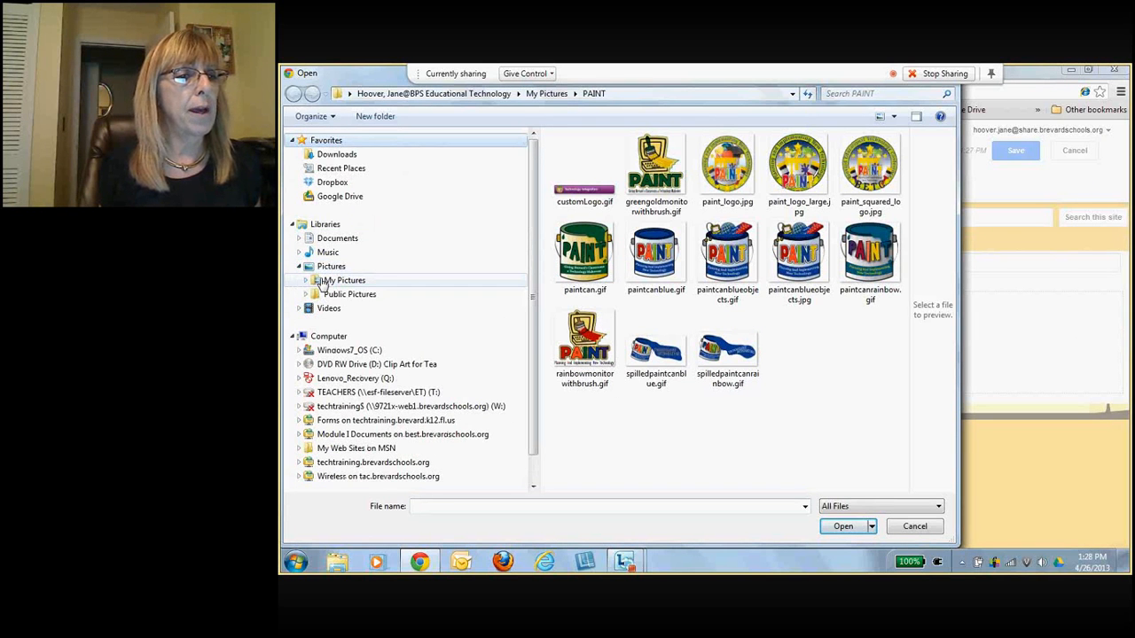
left_click(324, 282)
left_click(344, 337)
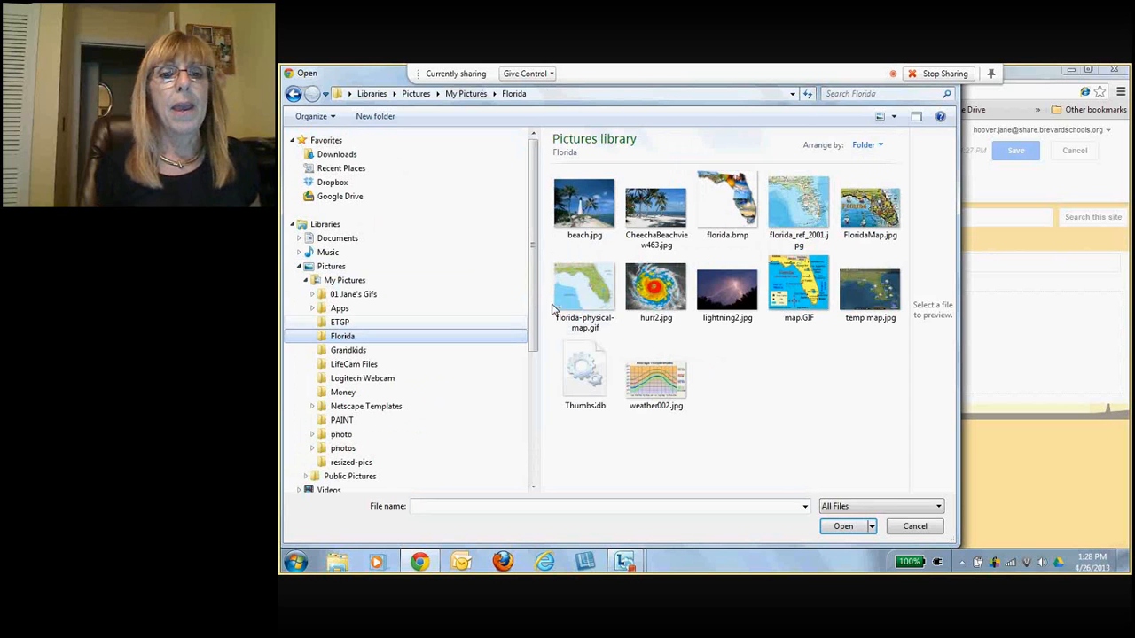
left_click(725, 209)
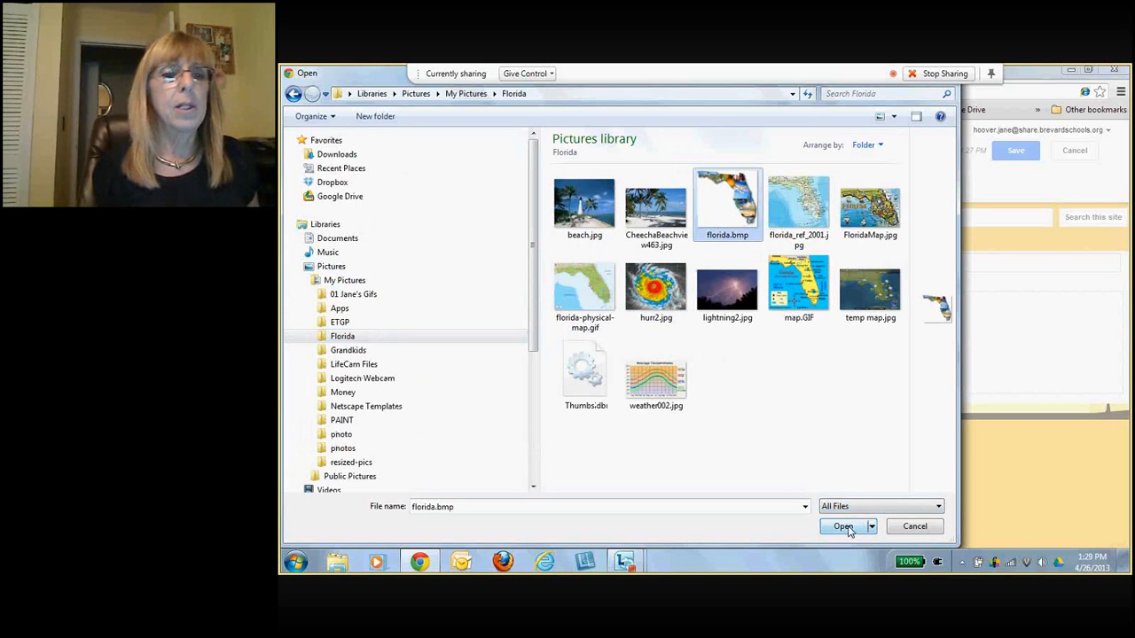
left_click(844, 527)
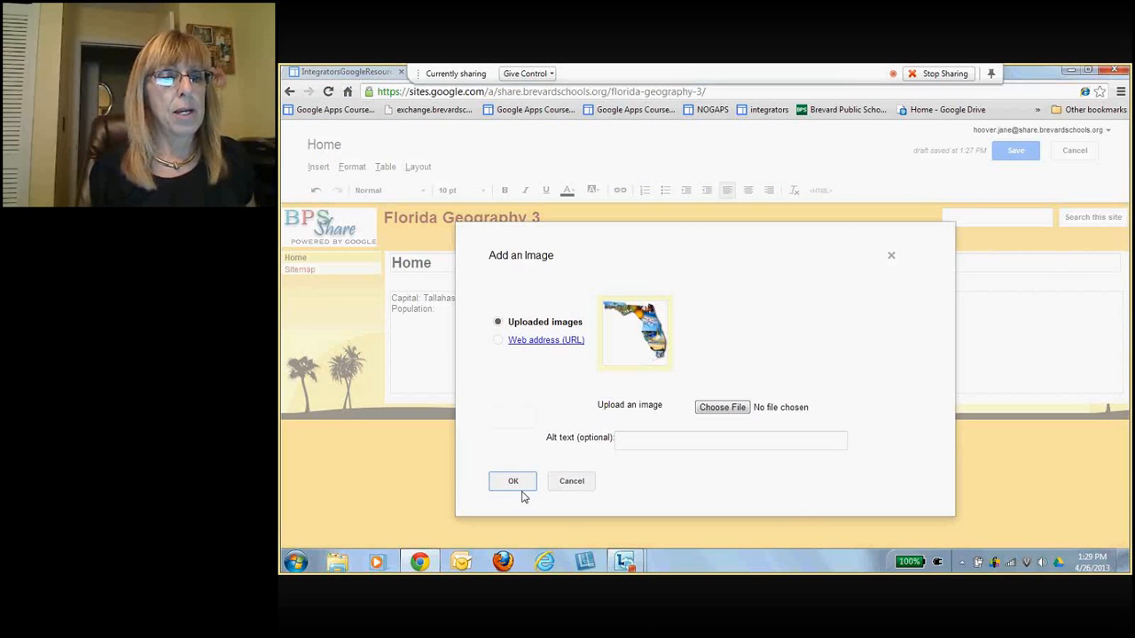
left_click(512, 483)
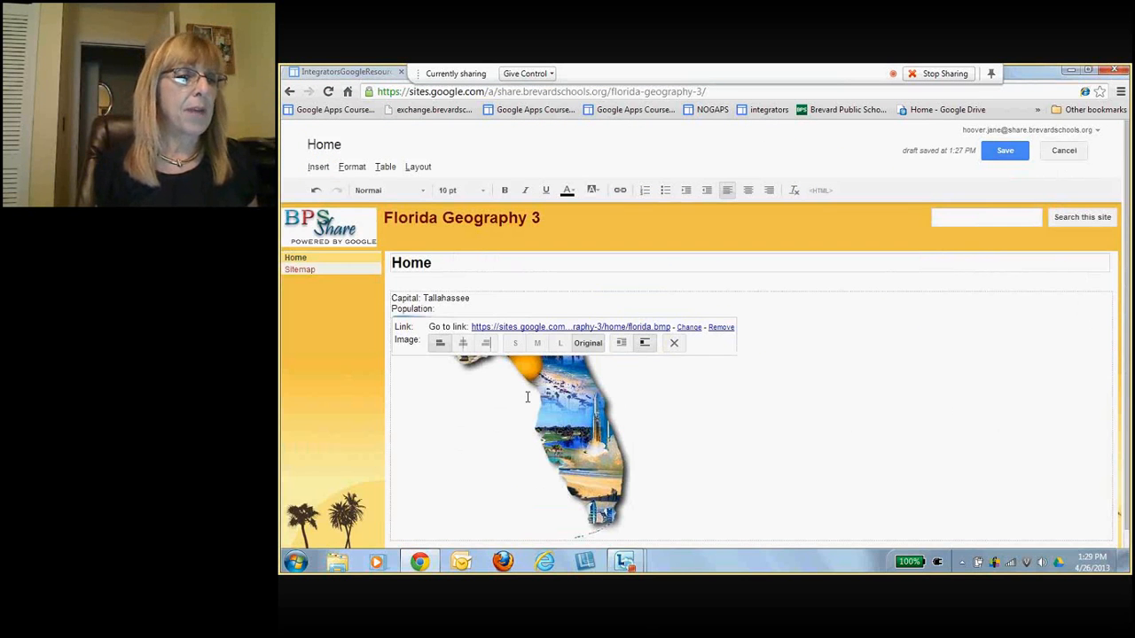
- Center the Florida image at its original size after trying the small, medium and large sizes, and save the Home page
left_click(486, 345)
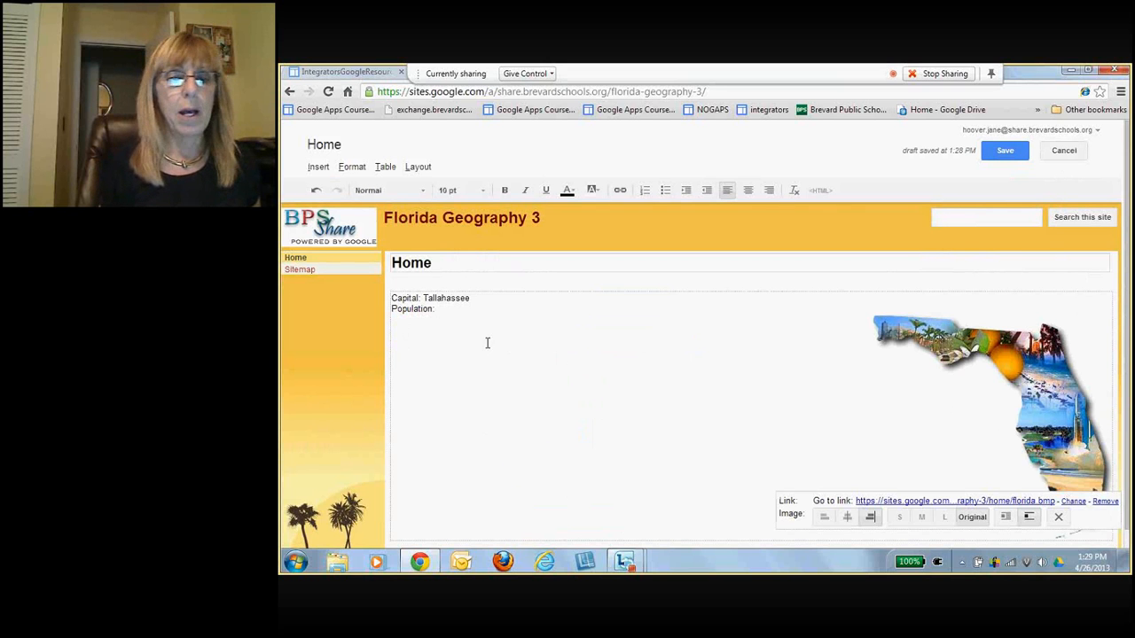
left_click(847, 517)
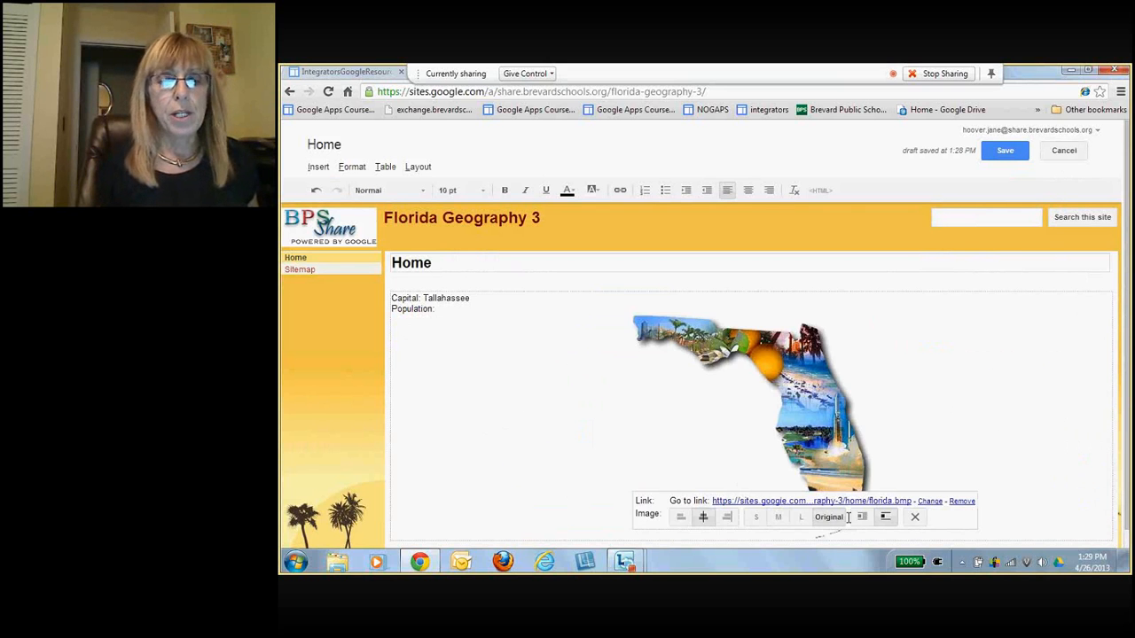
left_click(761, 516)
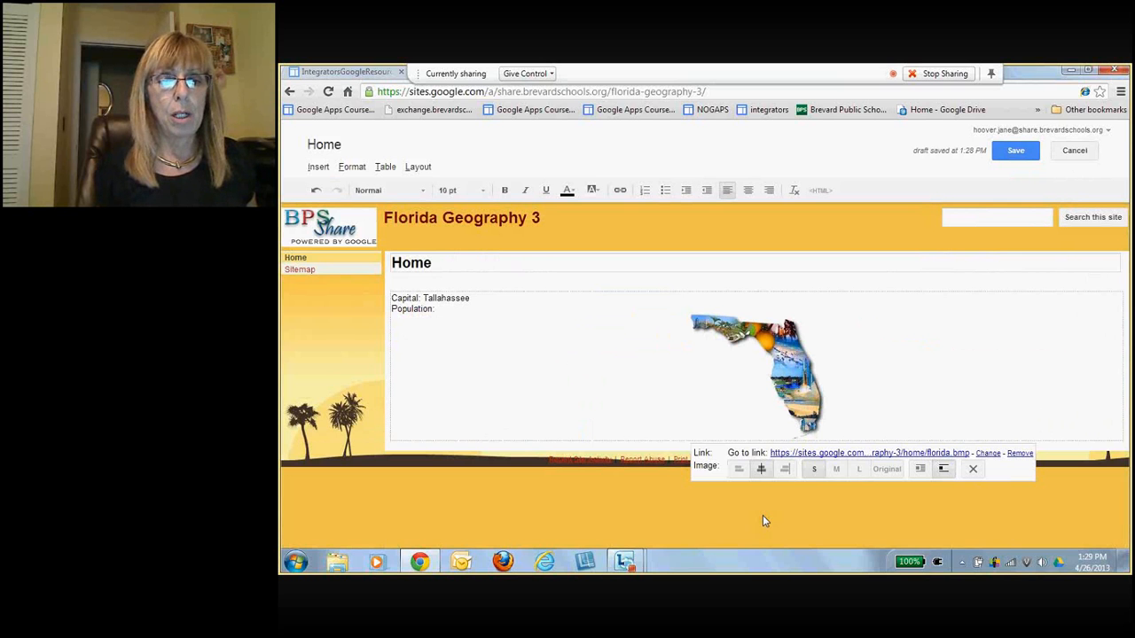
left_click(836, 472)
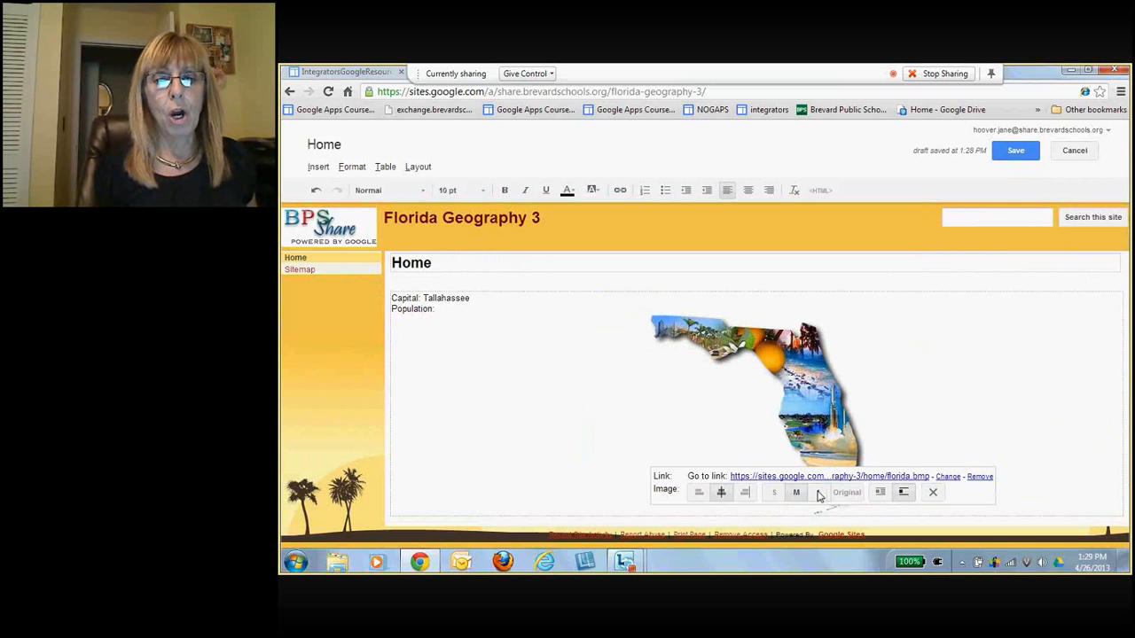
left_click(818, 490)
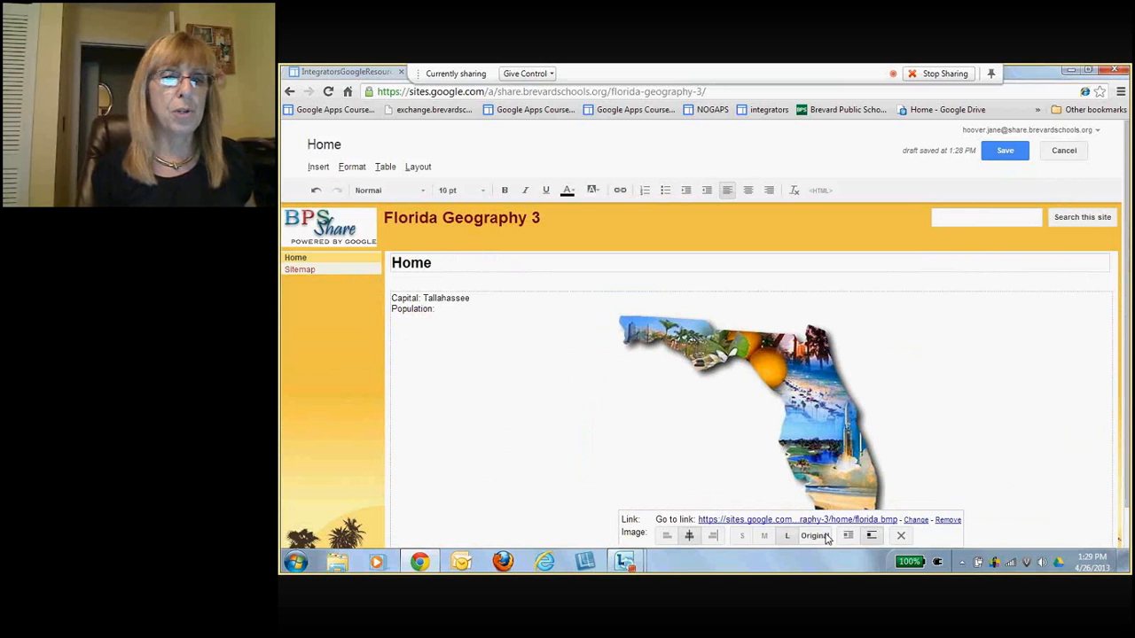
left_click(825, 537)
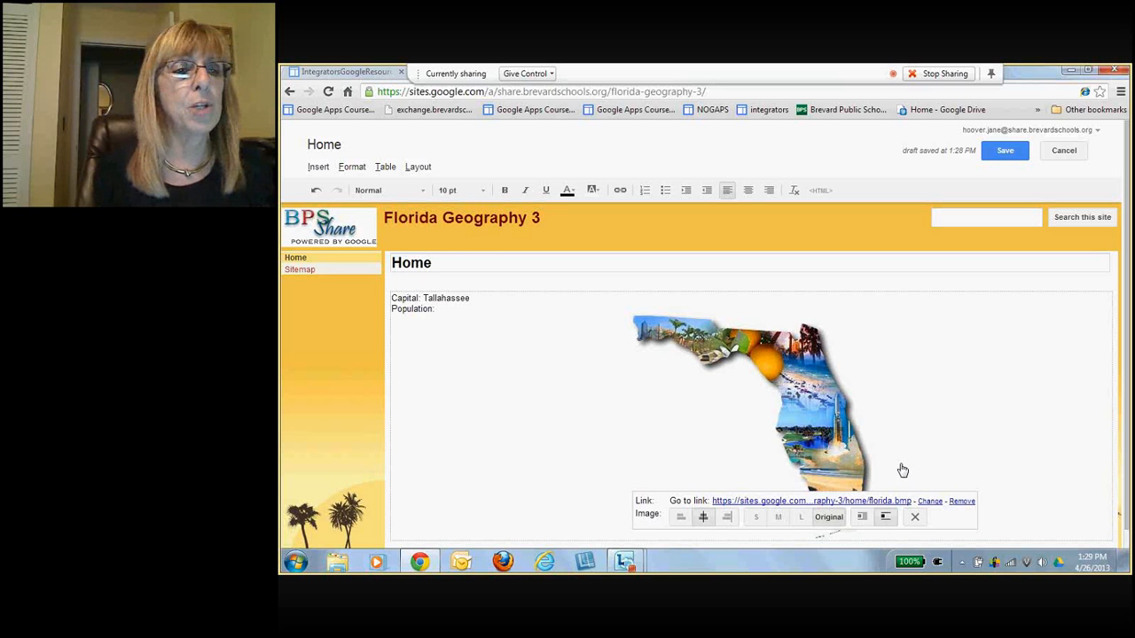
left_click(926, 399)
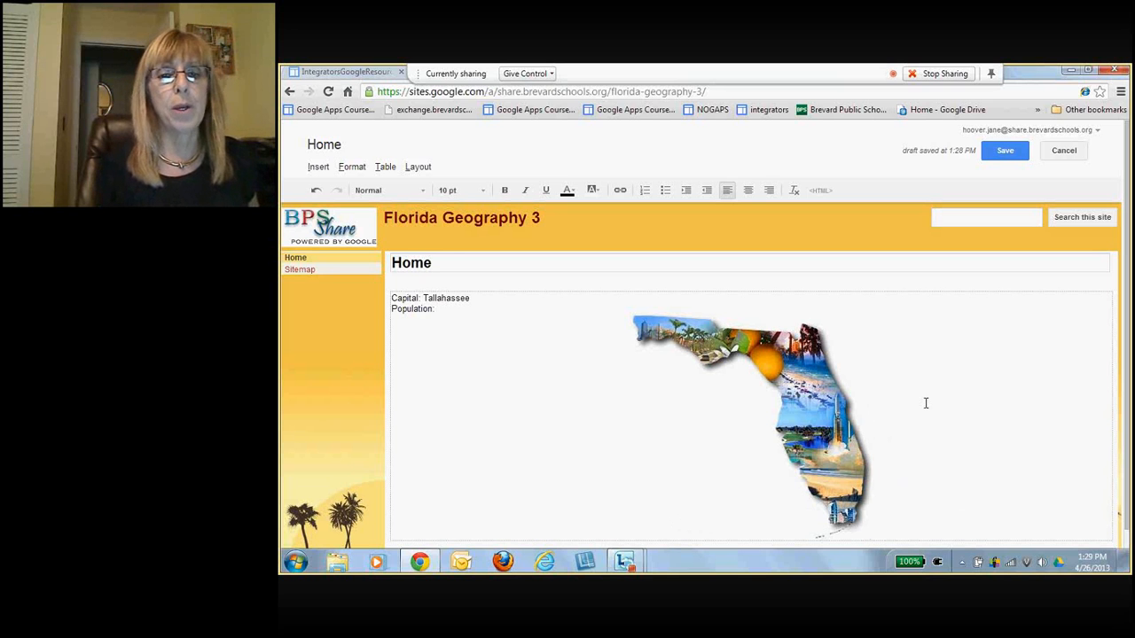
left_click(1000, 152)
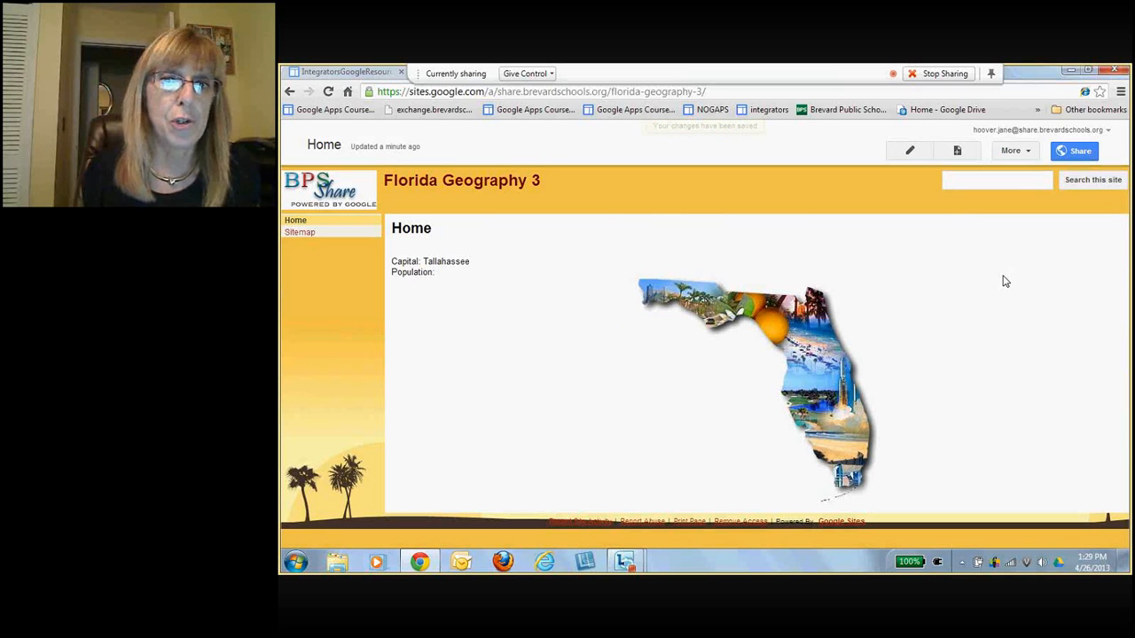
- Create a new top-level page named Cultural Features using the Web Page template
left_click(957, 152)
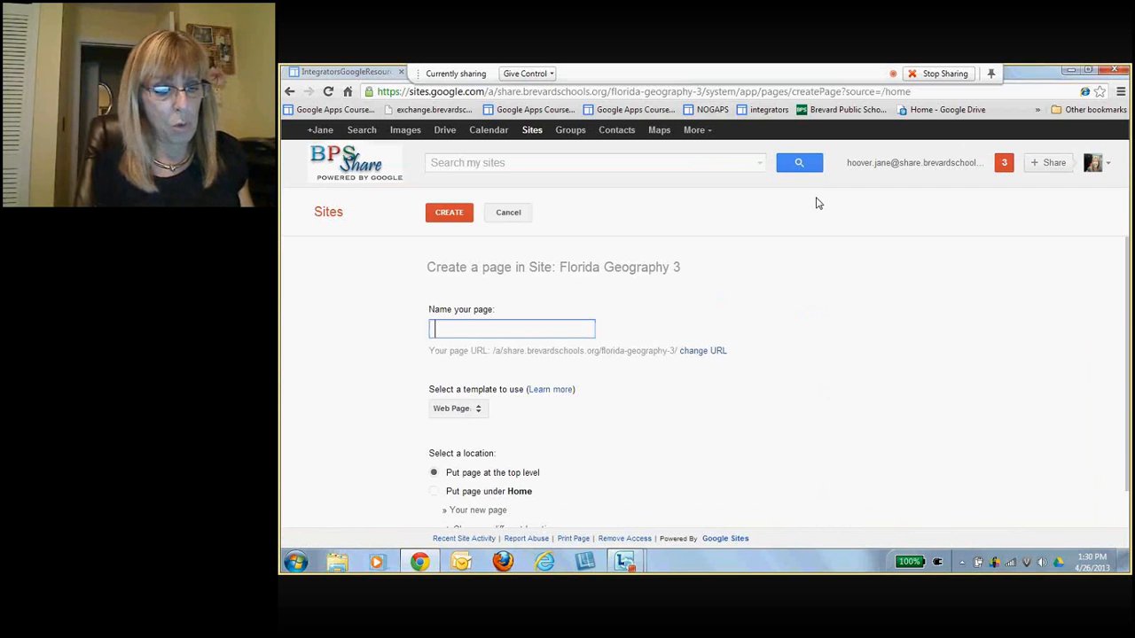
type("Cul")
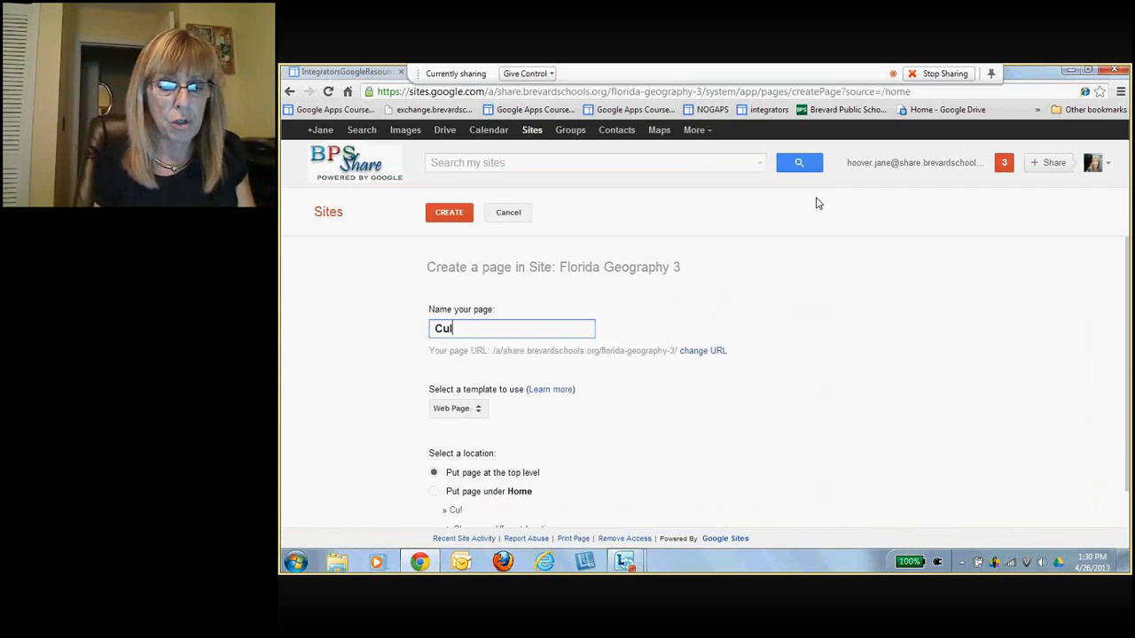
type("tura")
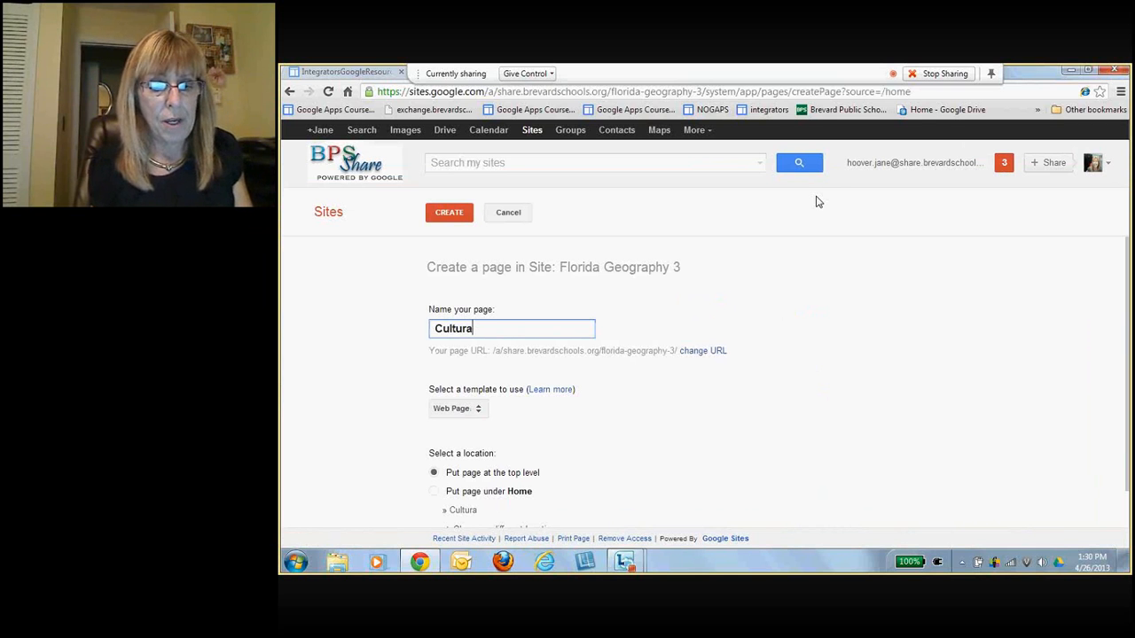
type("l Fearst")
key("BackSpace")
key("BackSpace")
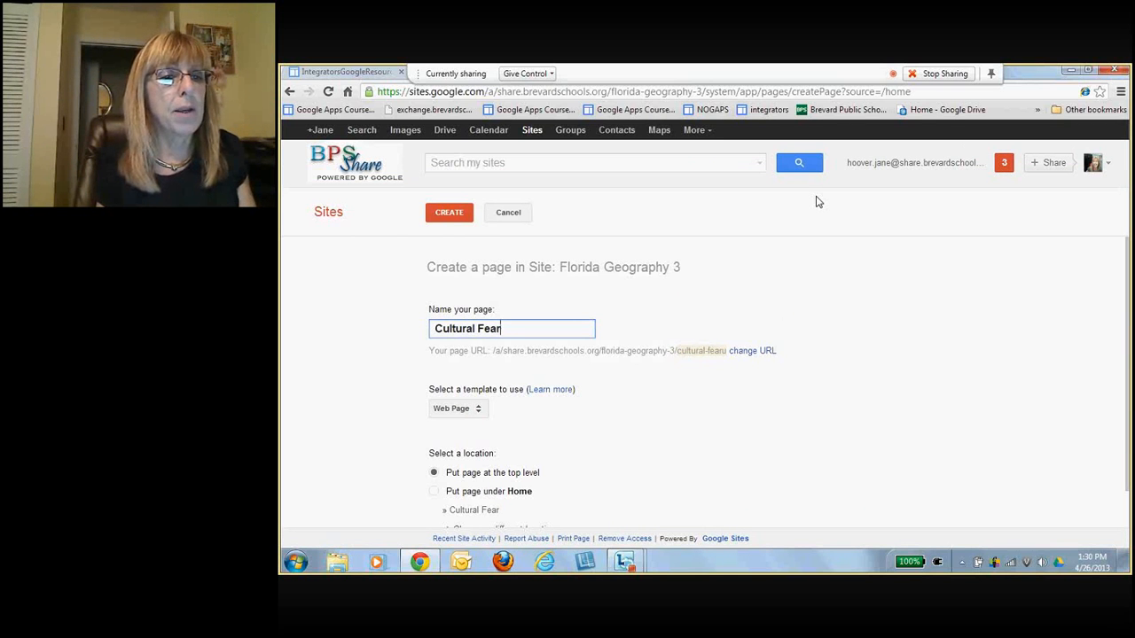
key("BackSpace")
type("t")
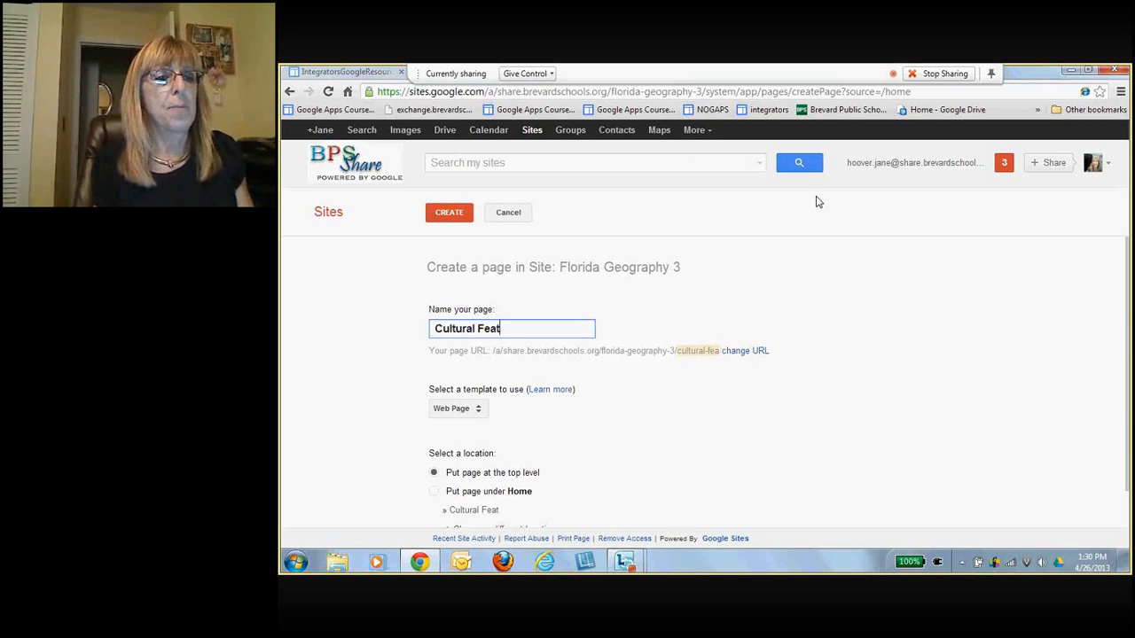
type("ures")
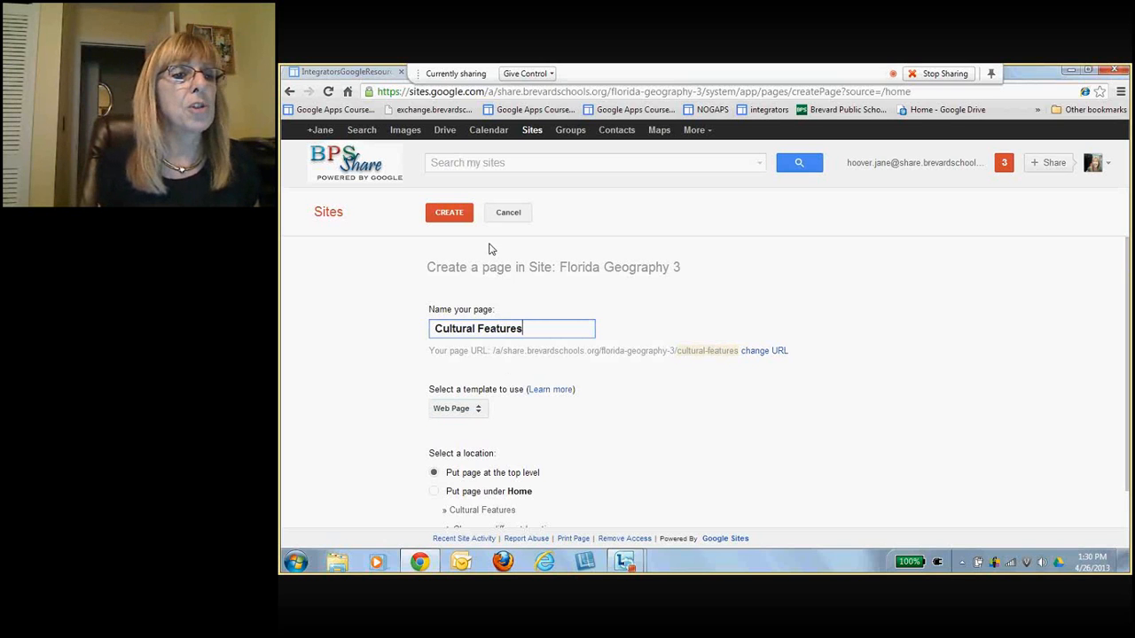
left_click(452, 215)
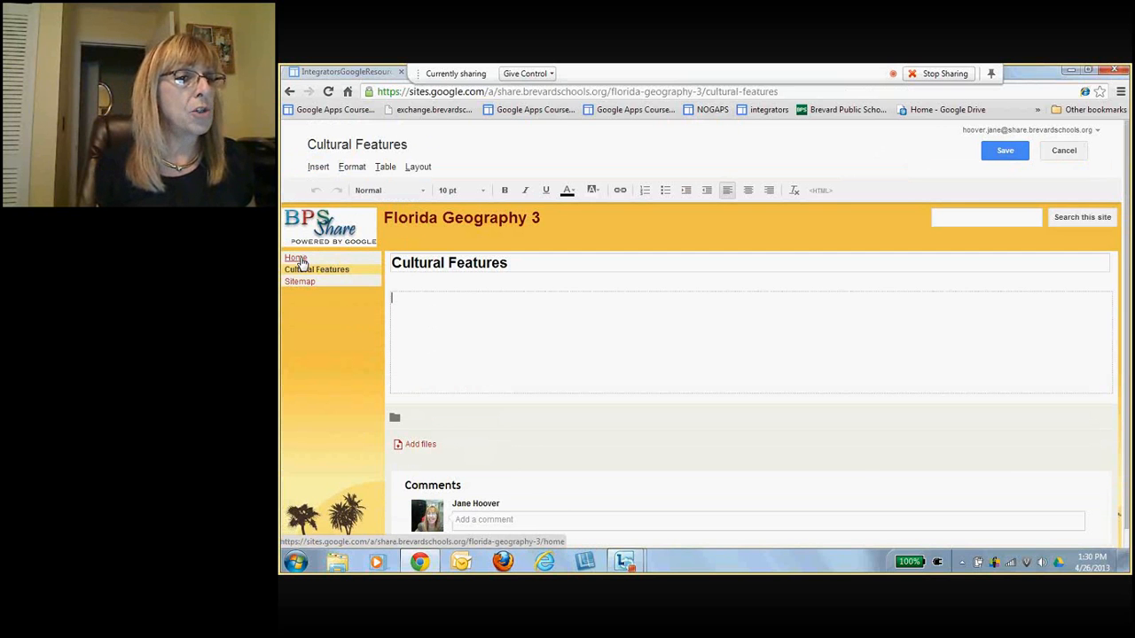
- Check the Home page, return to Cultural Features, and disallow attachments and comments in that page's settings
left_click(298, 258)
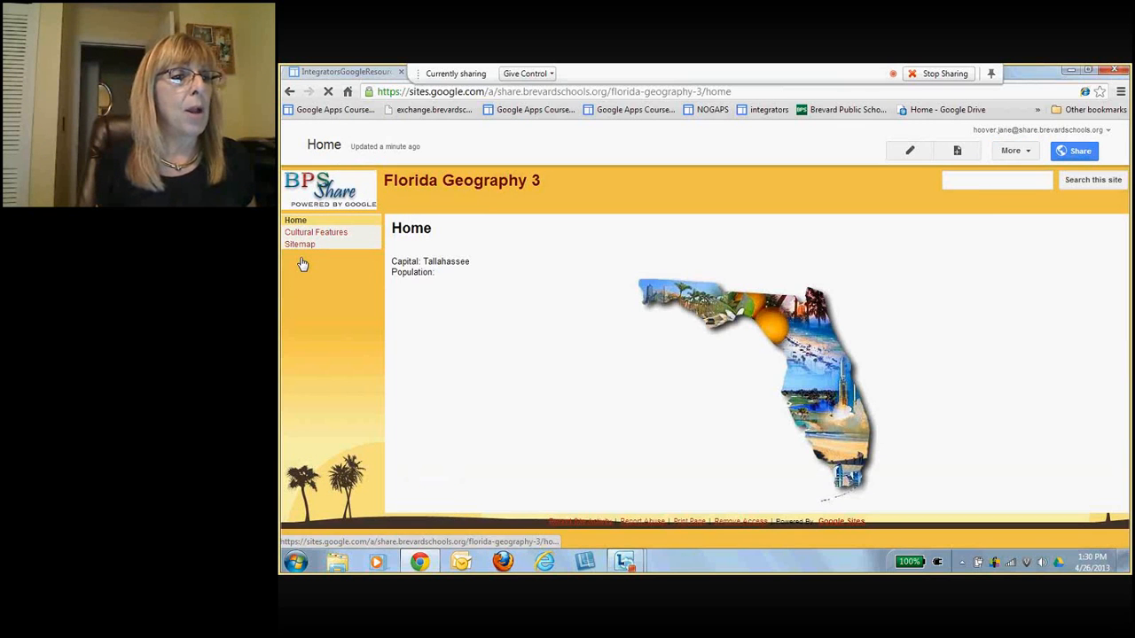
left_click(321, 235)
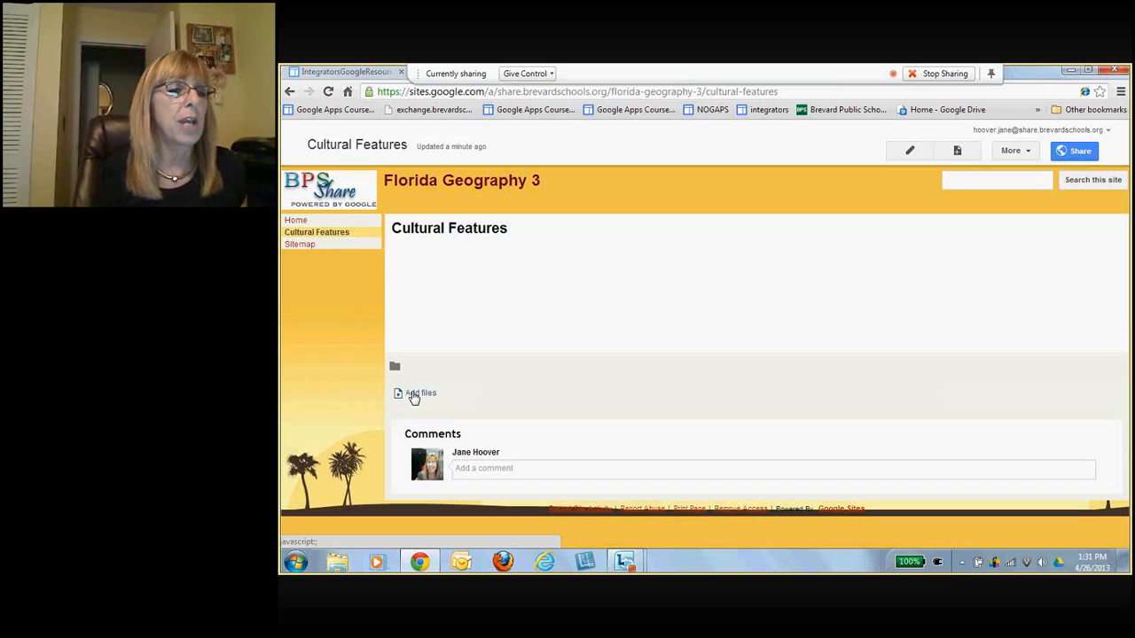
left_click(1026, 152)
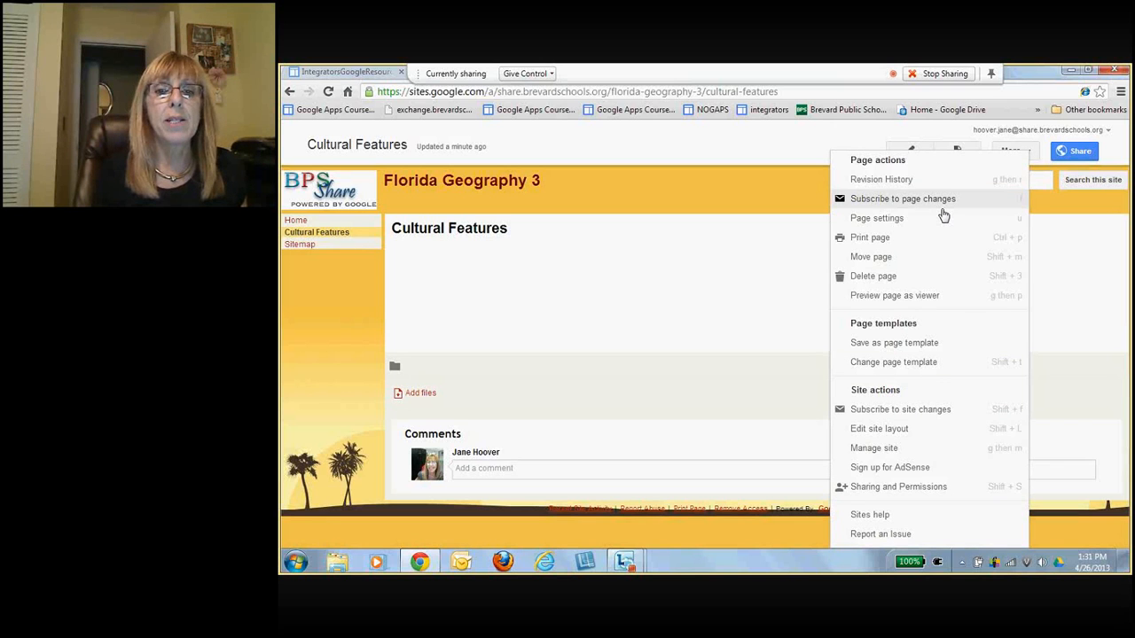
left_click(890, 221)
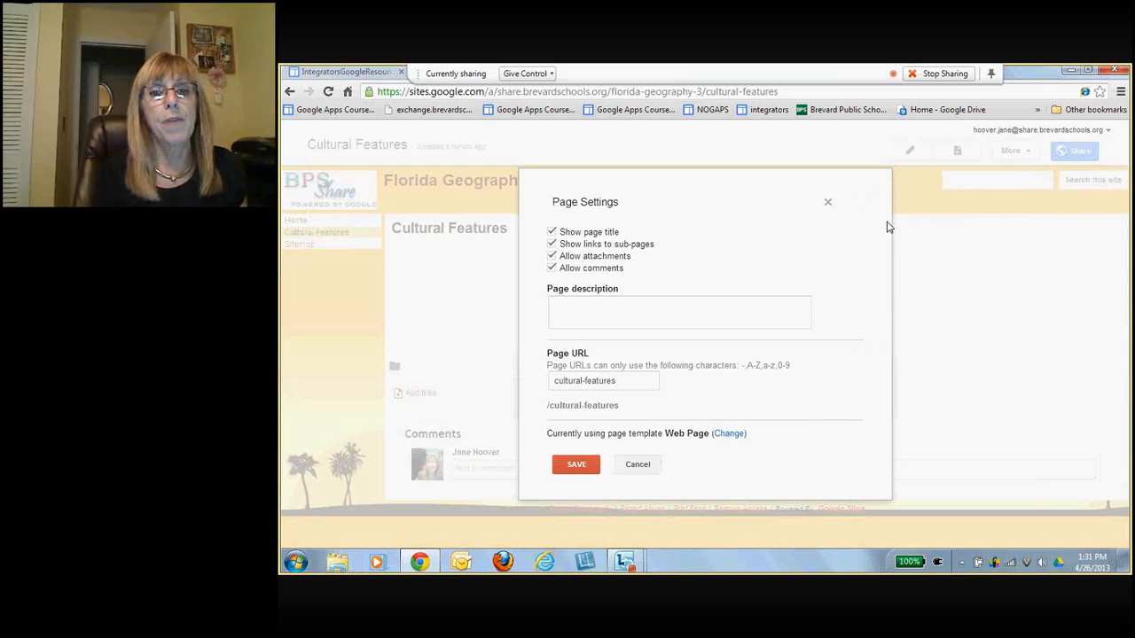
left_click(552, 269)
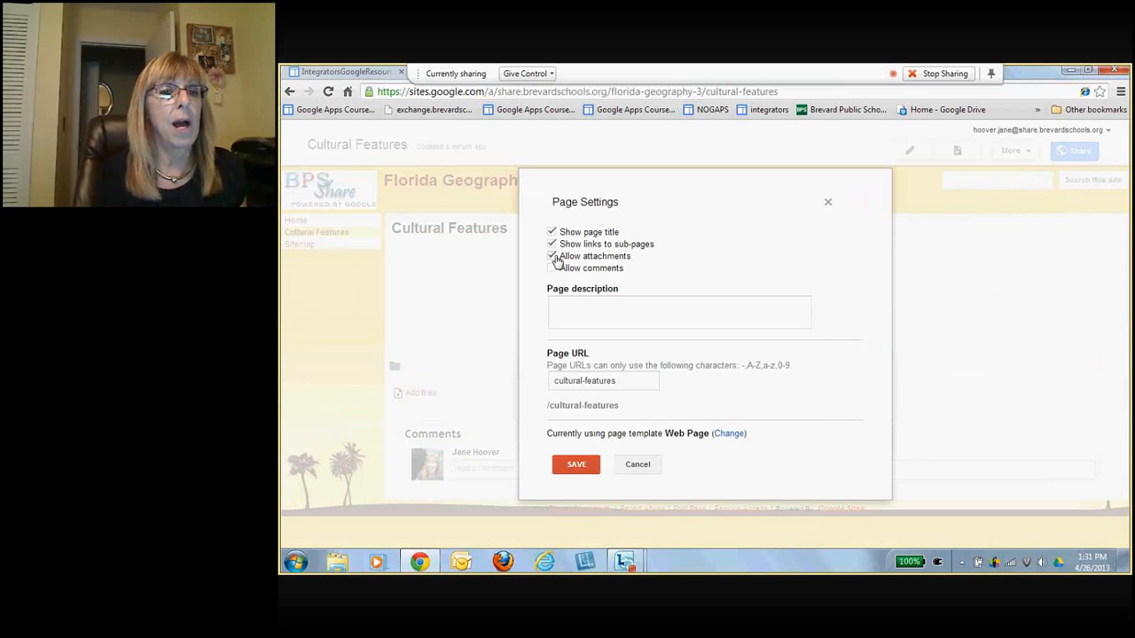
left_click(552, 256)
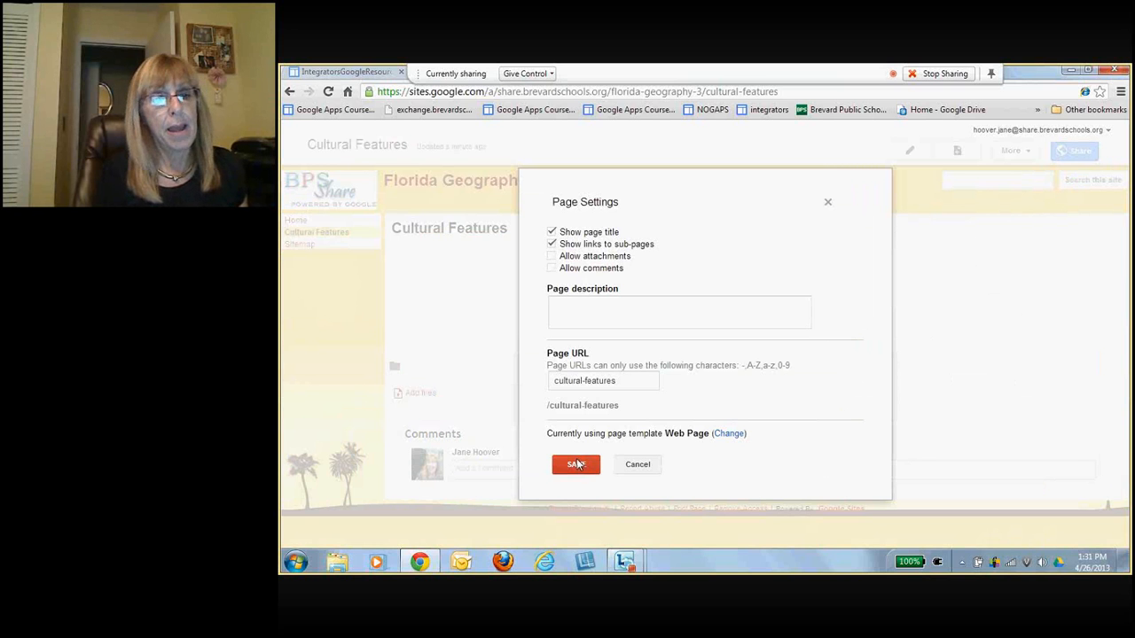
left_click(577, 464)
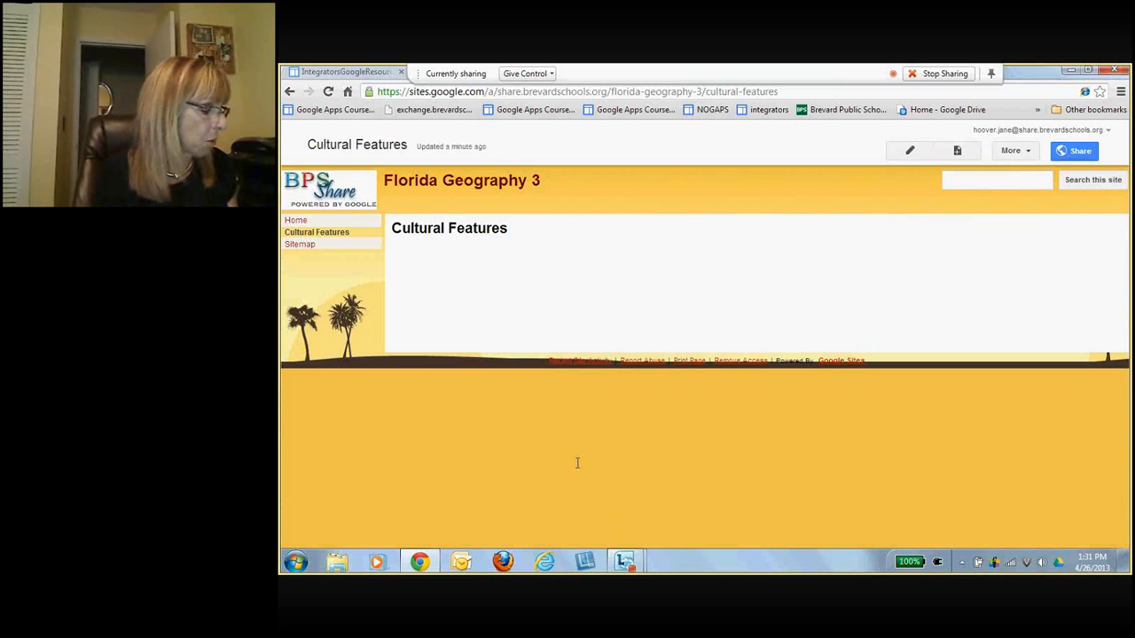
- Edit the Cultural Features page and insert the image FloridaMap.jpg from the Florida folder in My Pictures
left_click(912, 151)
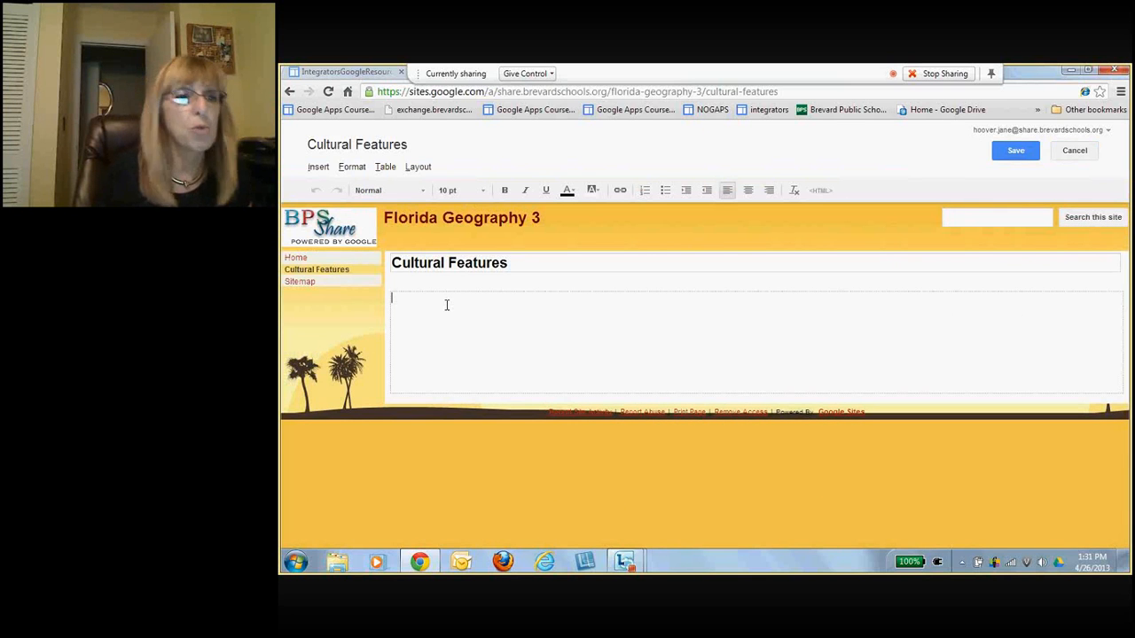
left_click(317, 167)
left_click(350, 209)
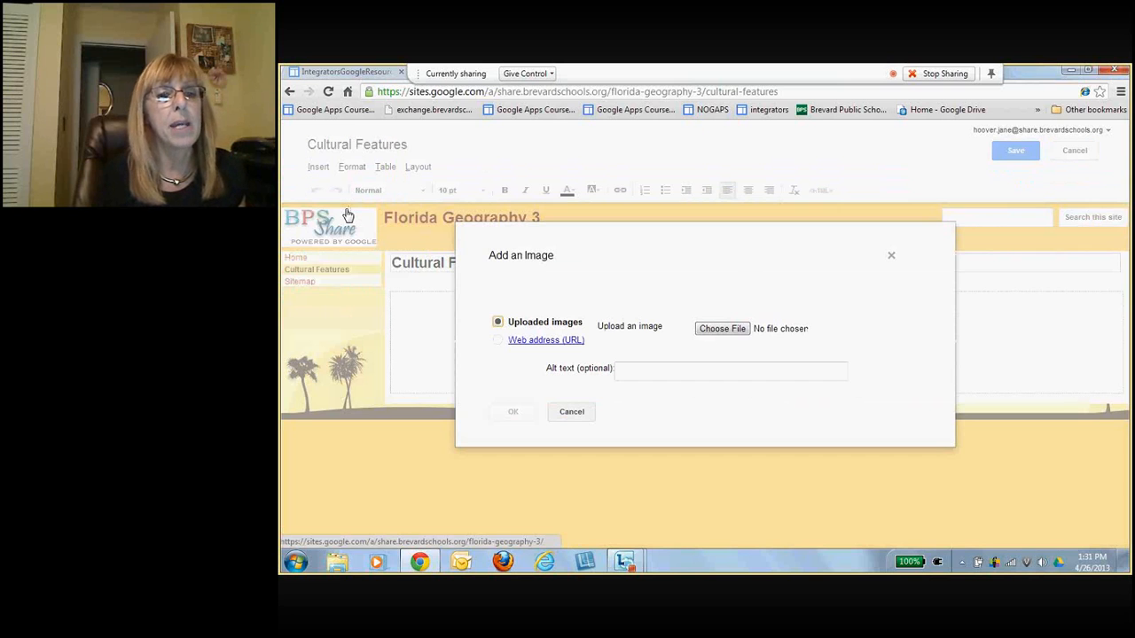
left_click(721, 330)
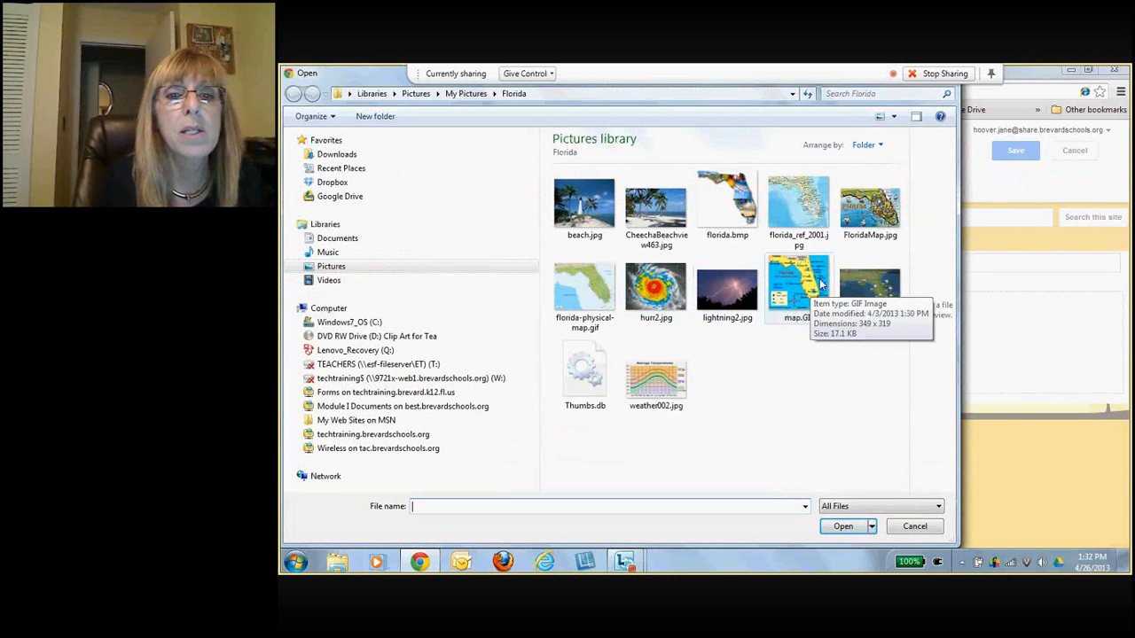
left_click(870, 209)
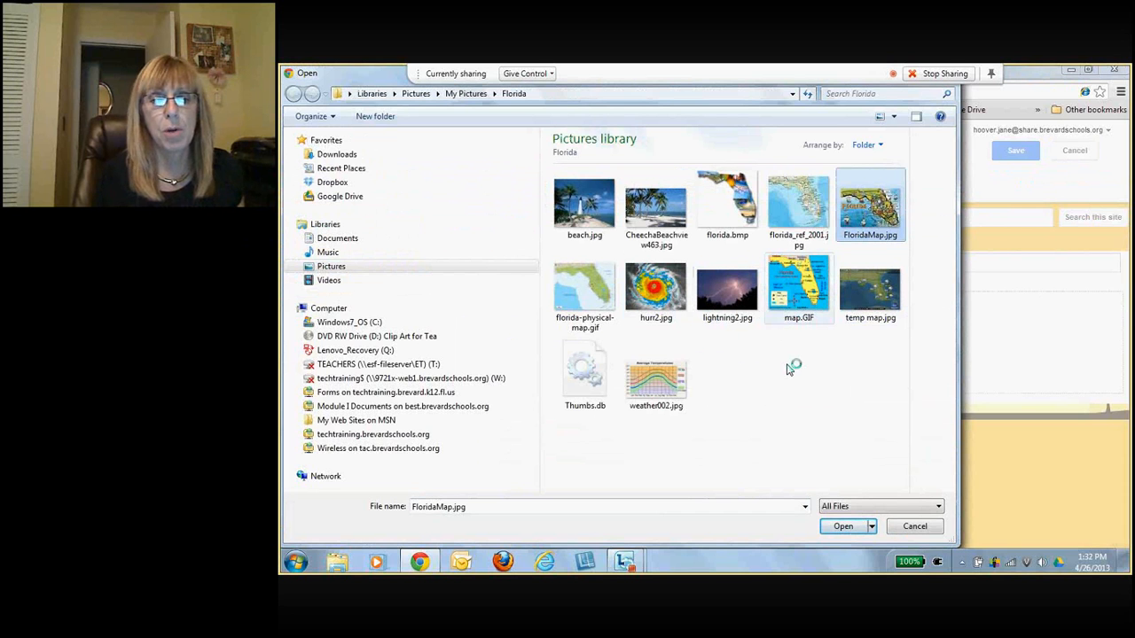
left_click(845, 528)
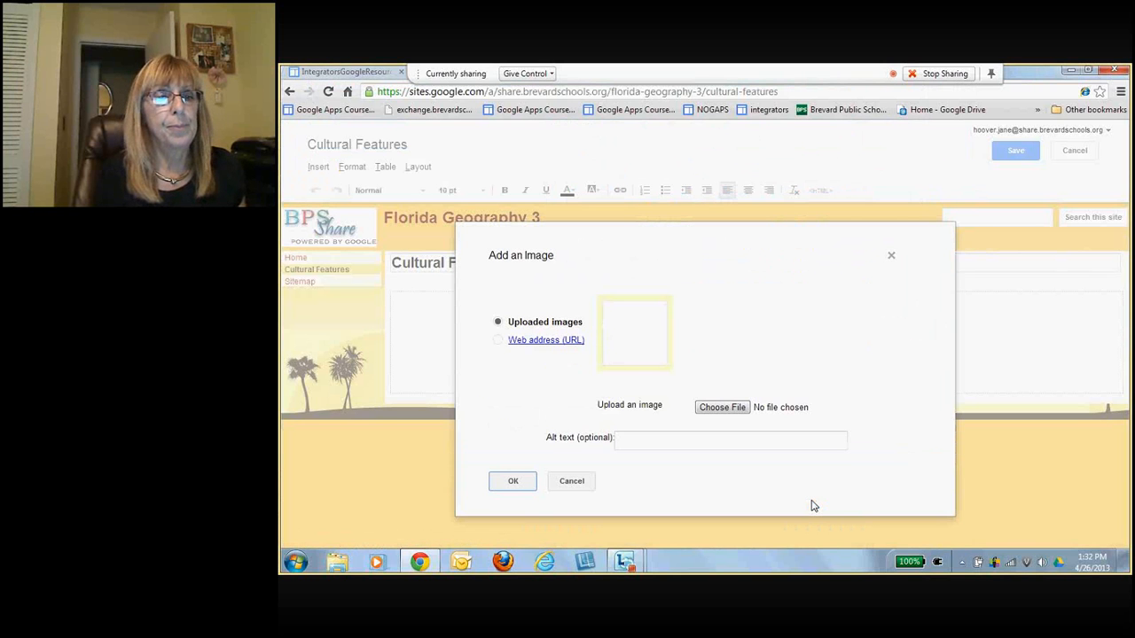
left_click(520, 481)
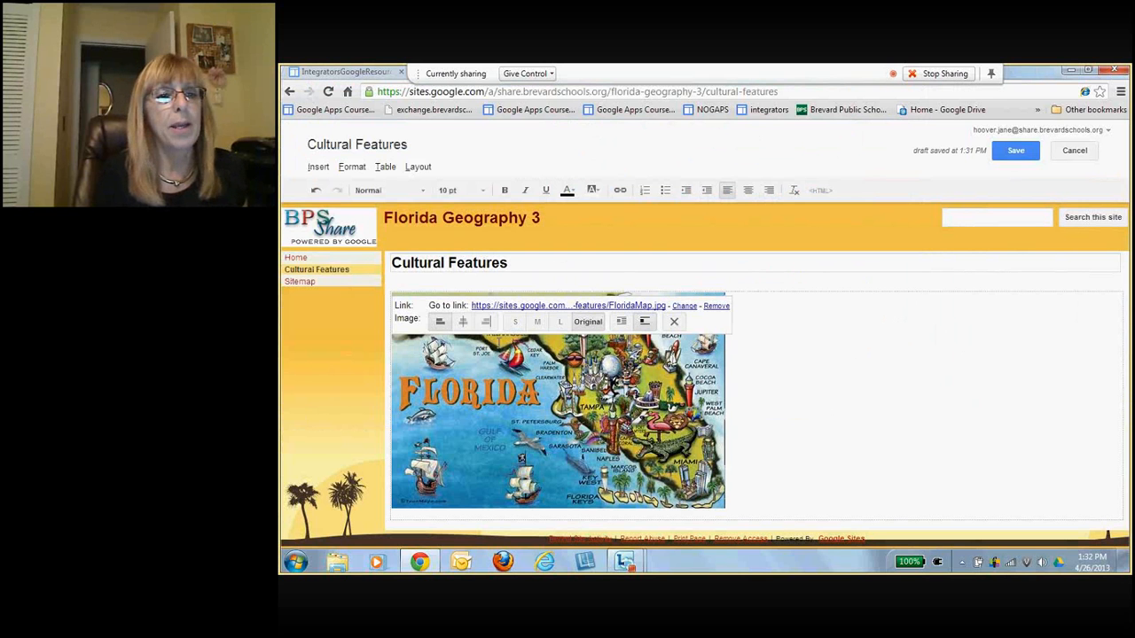
- Left-align the Florida map image after trying centre alignment, and save the Cultural Features page
left_click(463, 321)
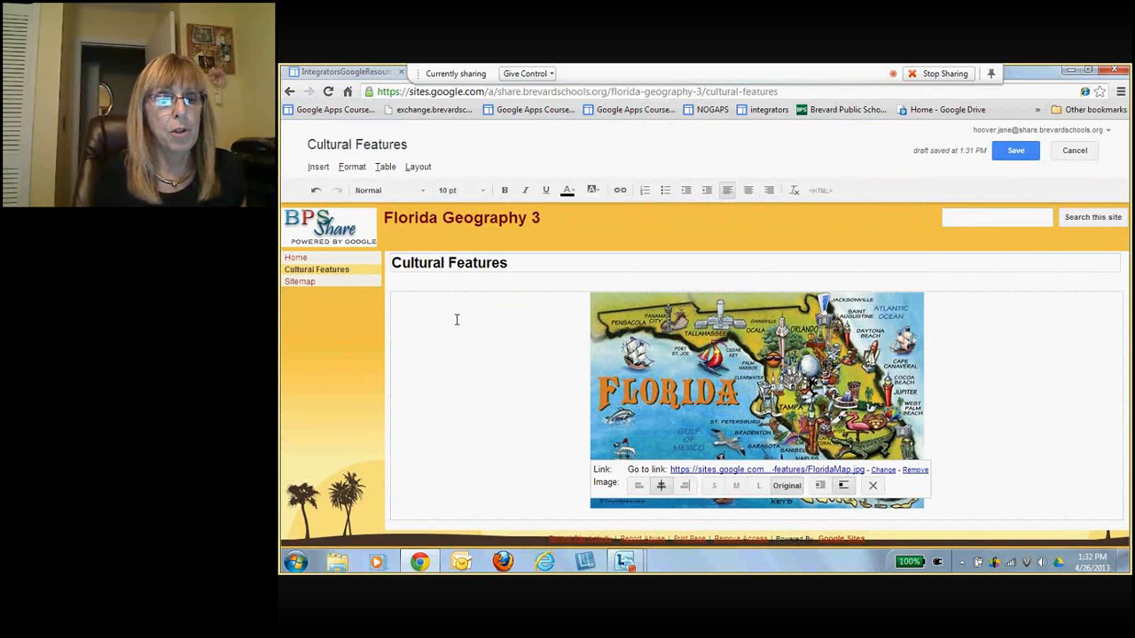
left_click(640, 486)
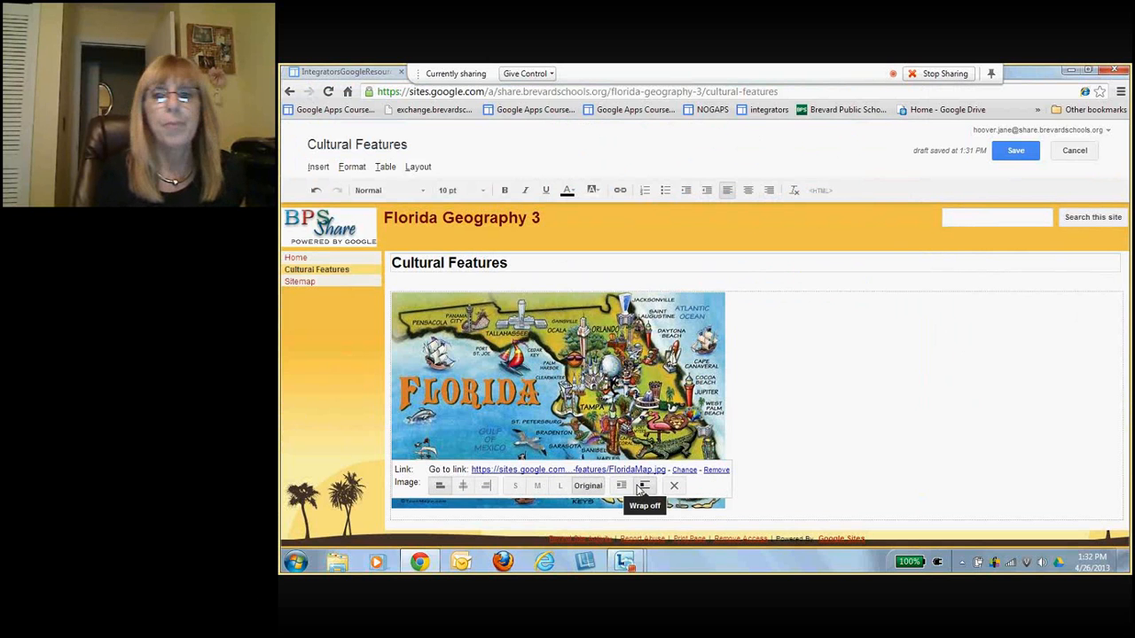
left_click(1019, 150)
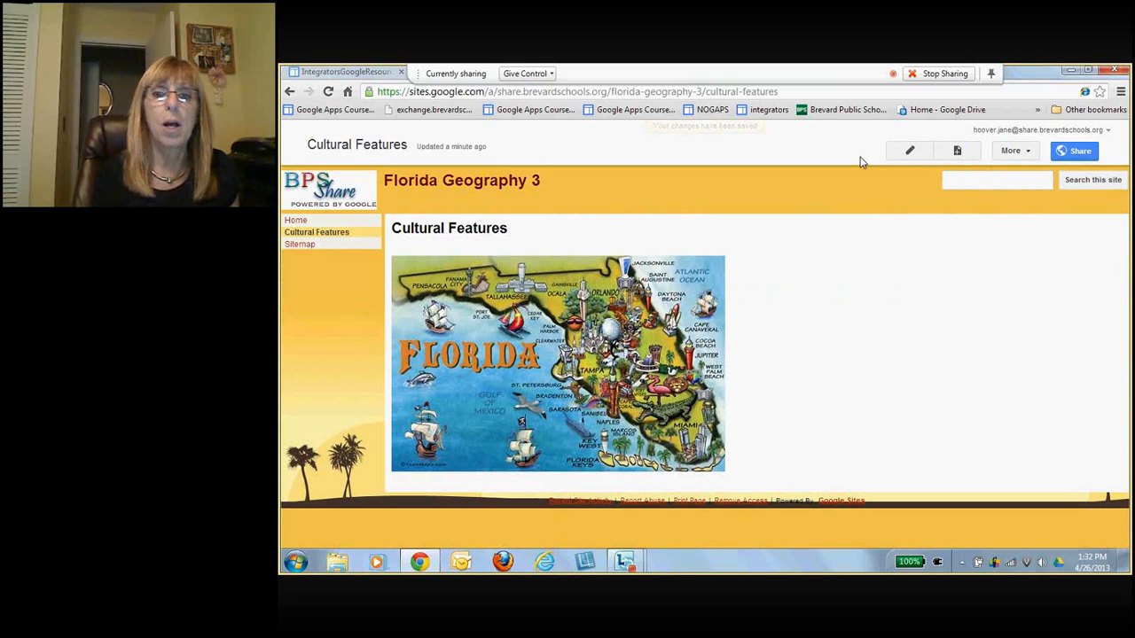
- Create a new top-level page named Physical Features using the Web Page template
left_click(956, 151)
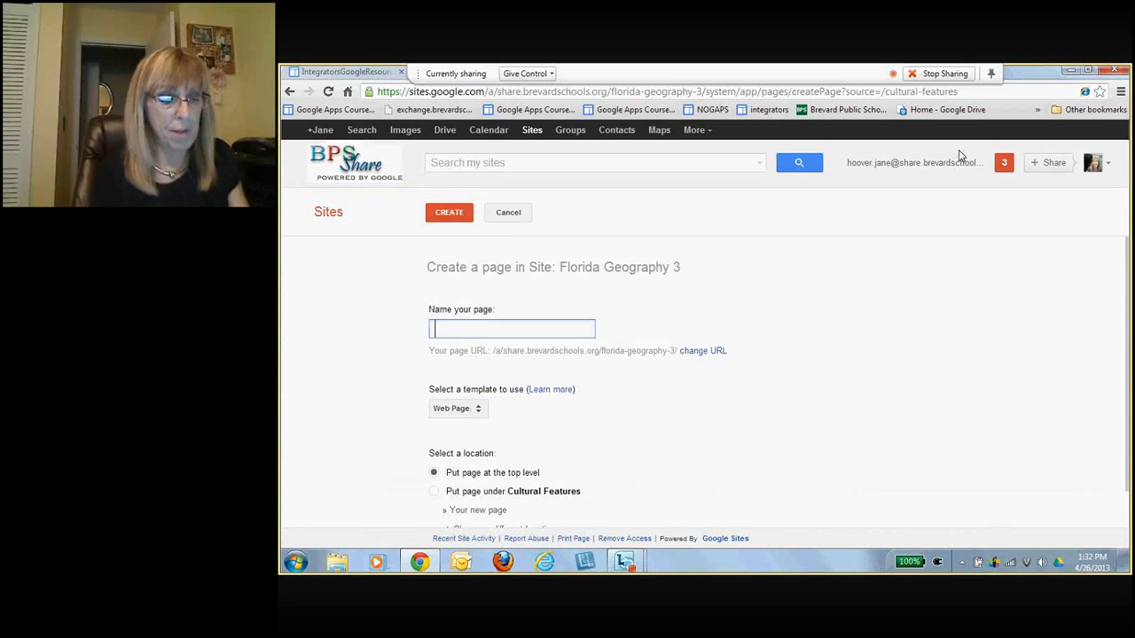
type("P")
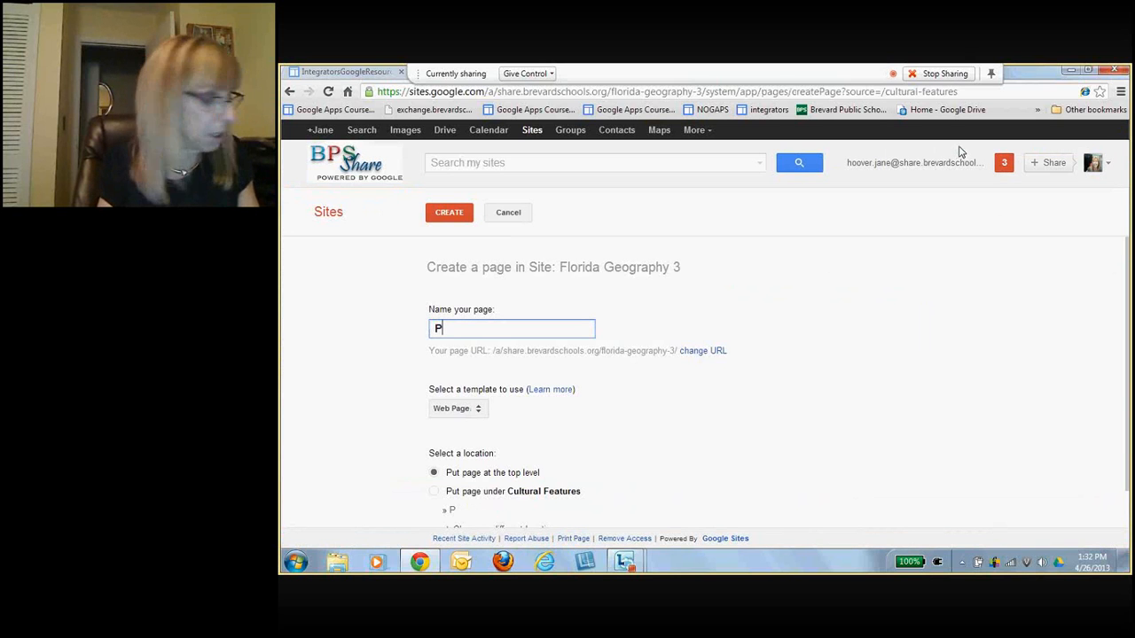
type("y")
key("BackSpace")
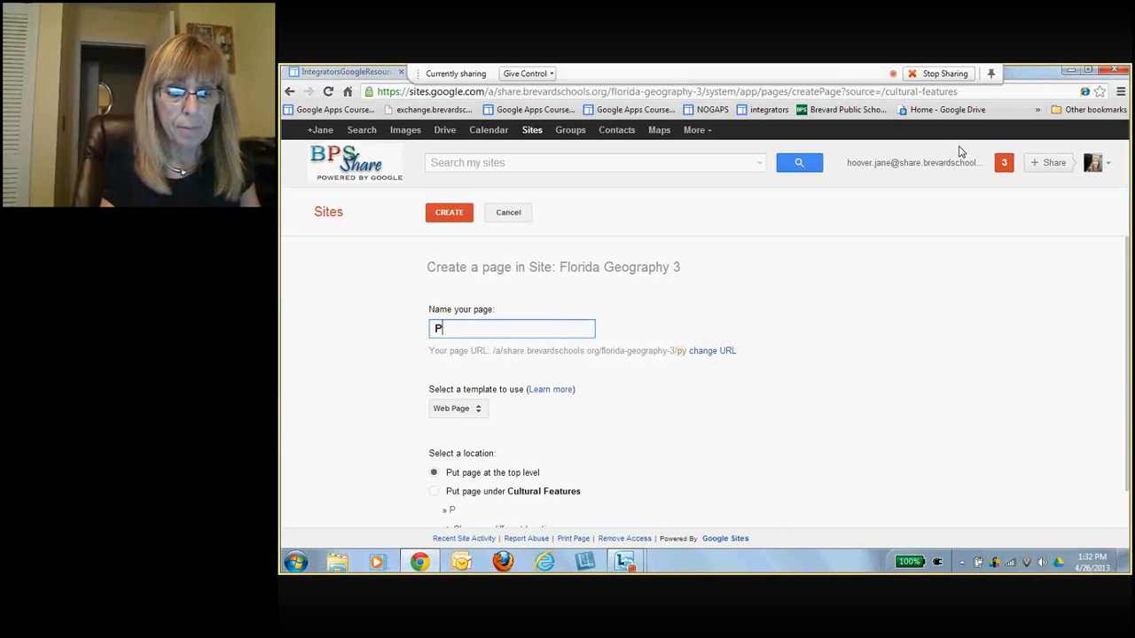
type("yhsicak")
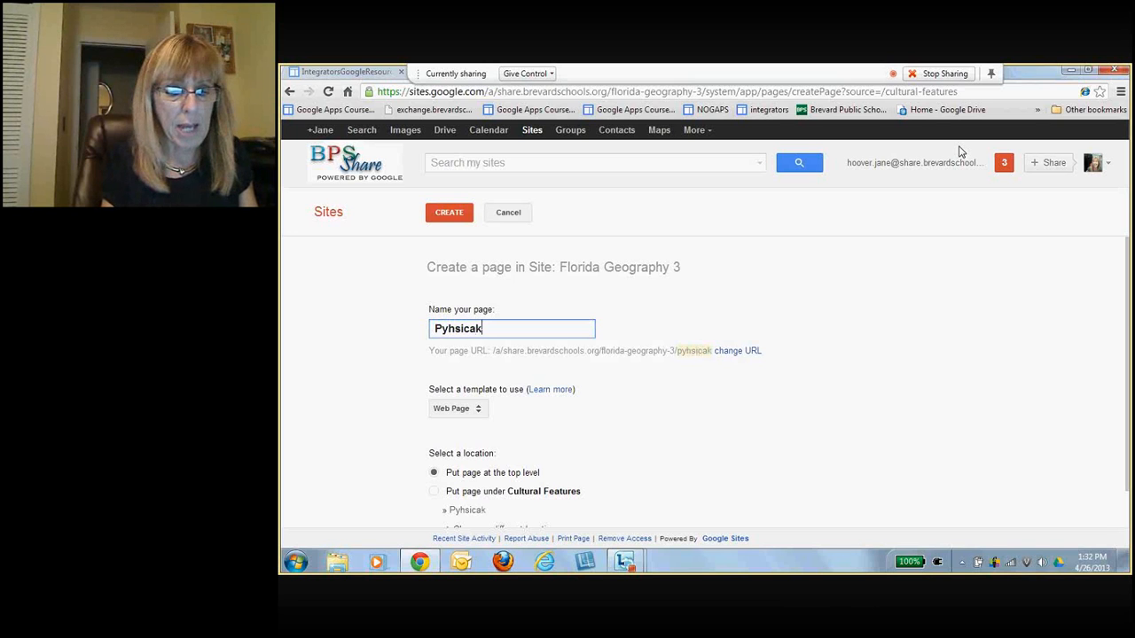
key("BackSpace")
type("l Fea")
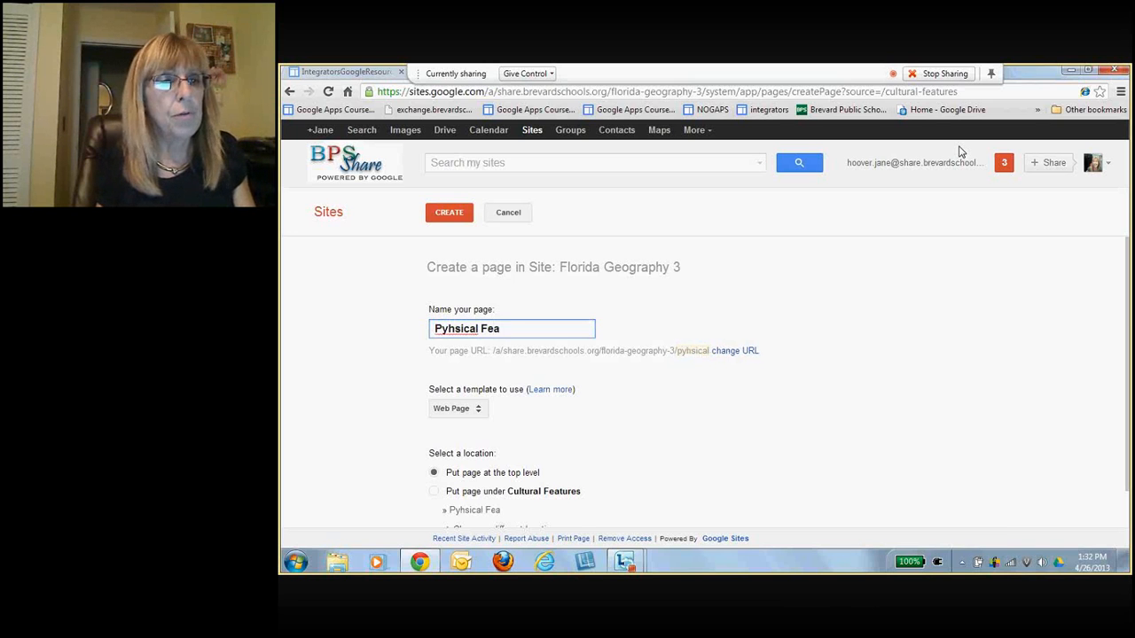
type("ture")
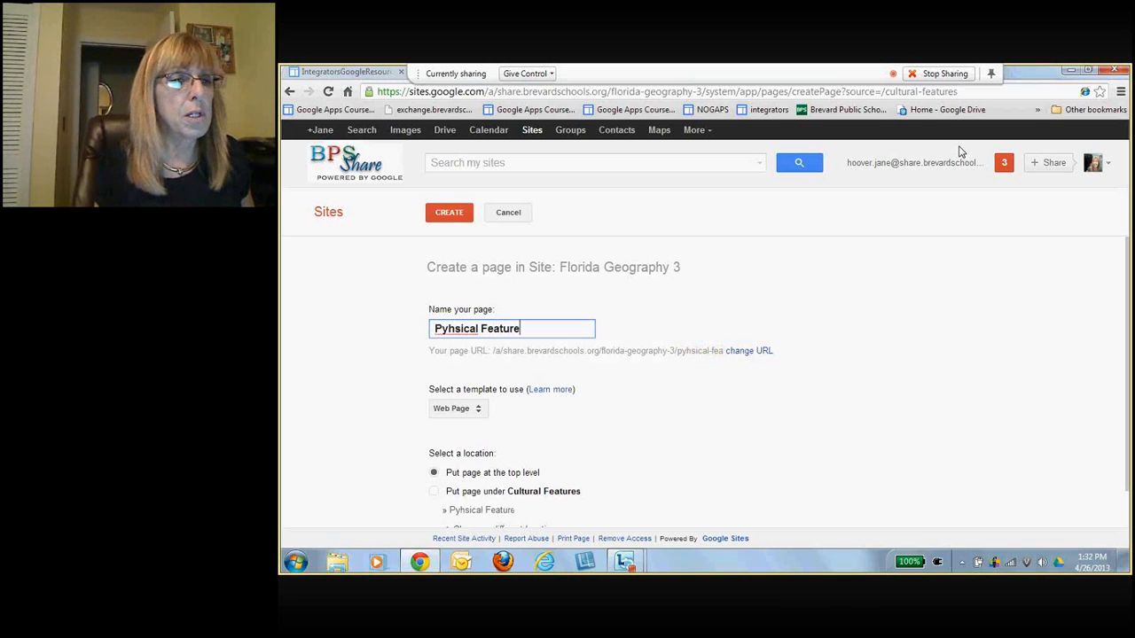
type("s")
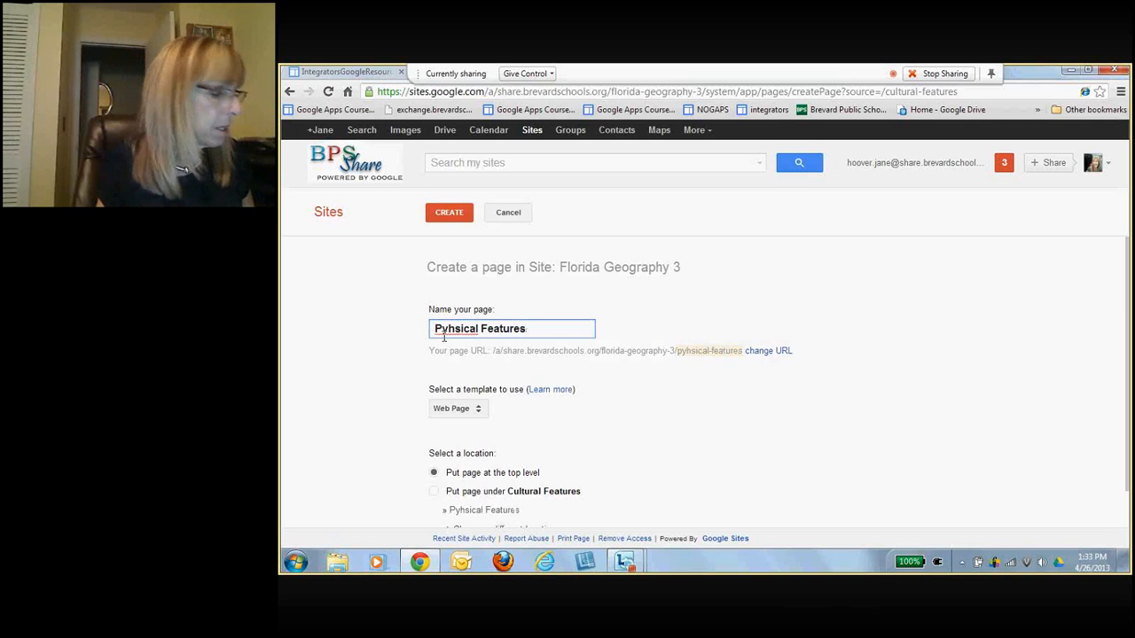
left_click_drag(441, 329, 454, 329)
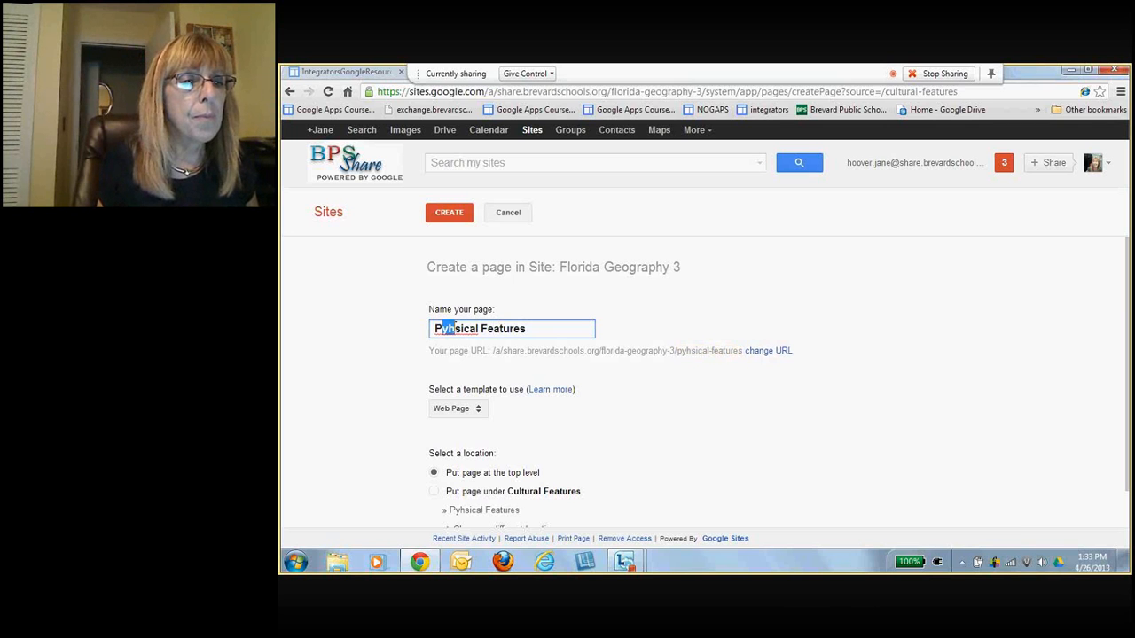
type("h")
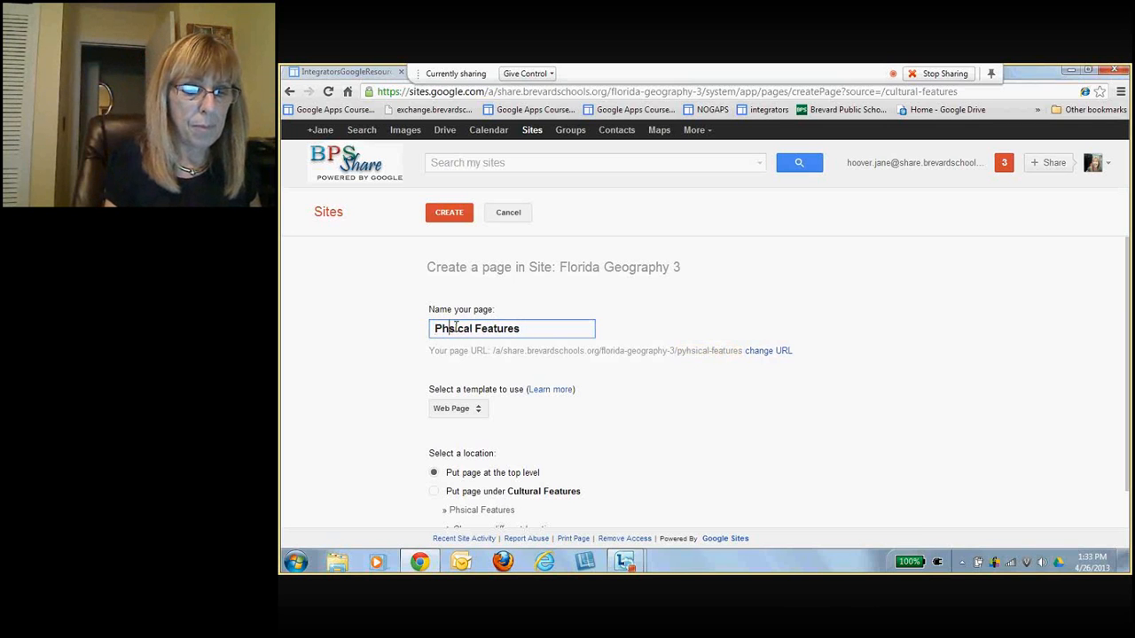
type("y")
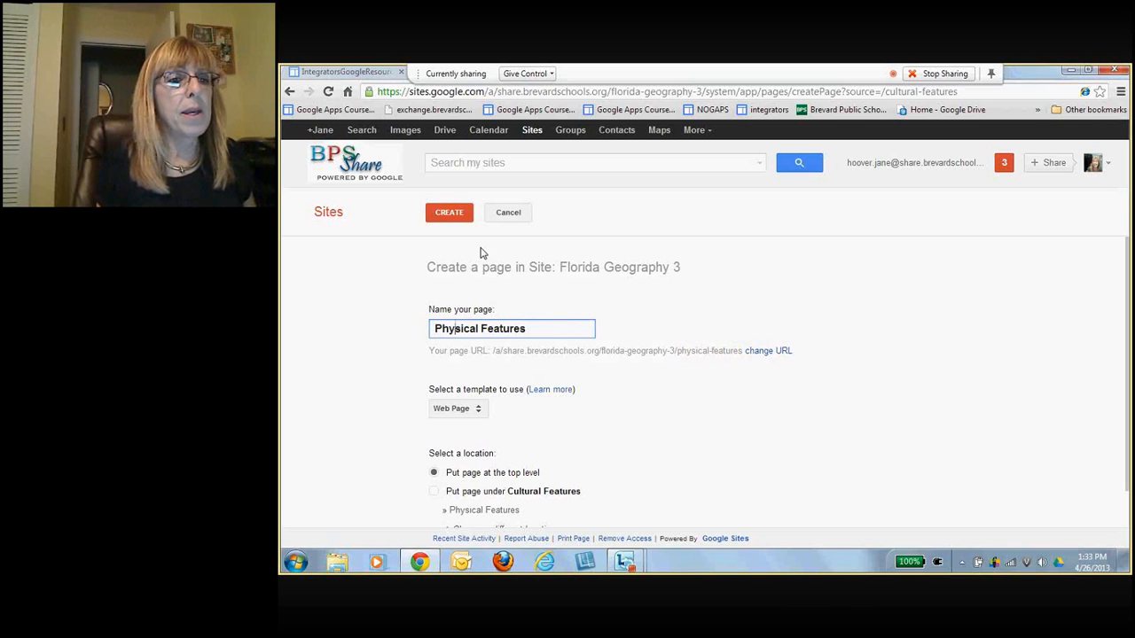
left_click(443, 216)
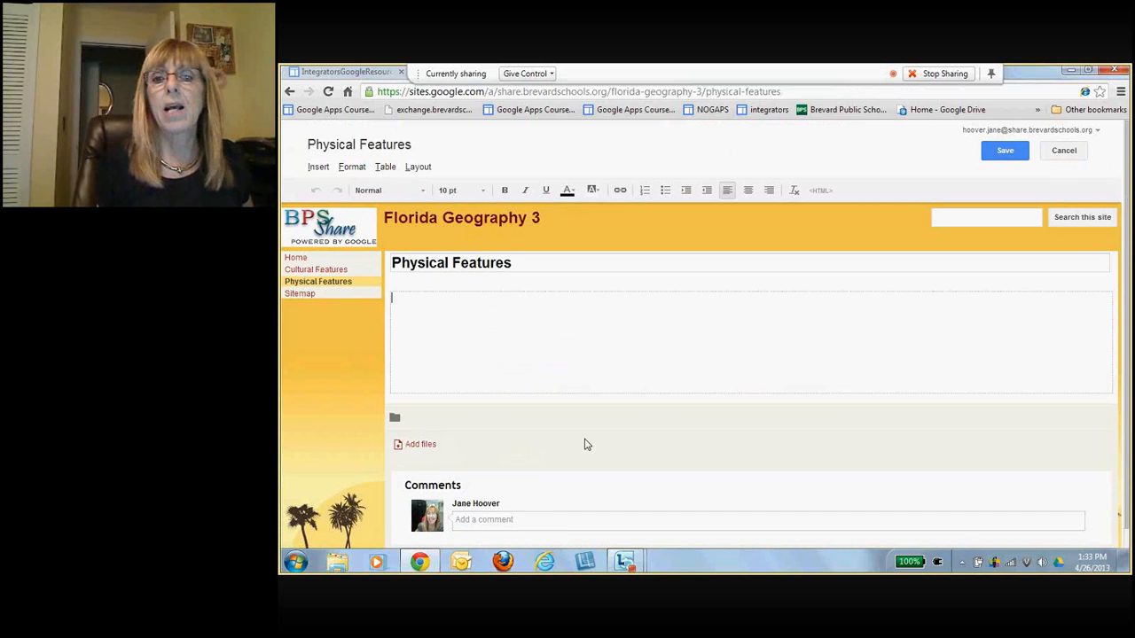
- Save the empty Physical Features page and disallow comments and attachments in its page settings
left_click(1005, 153)
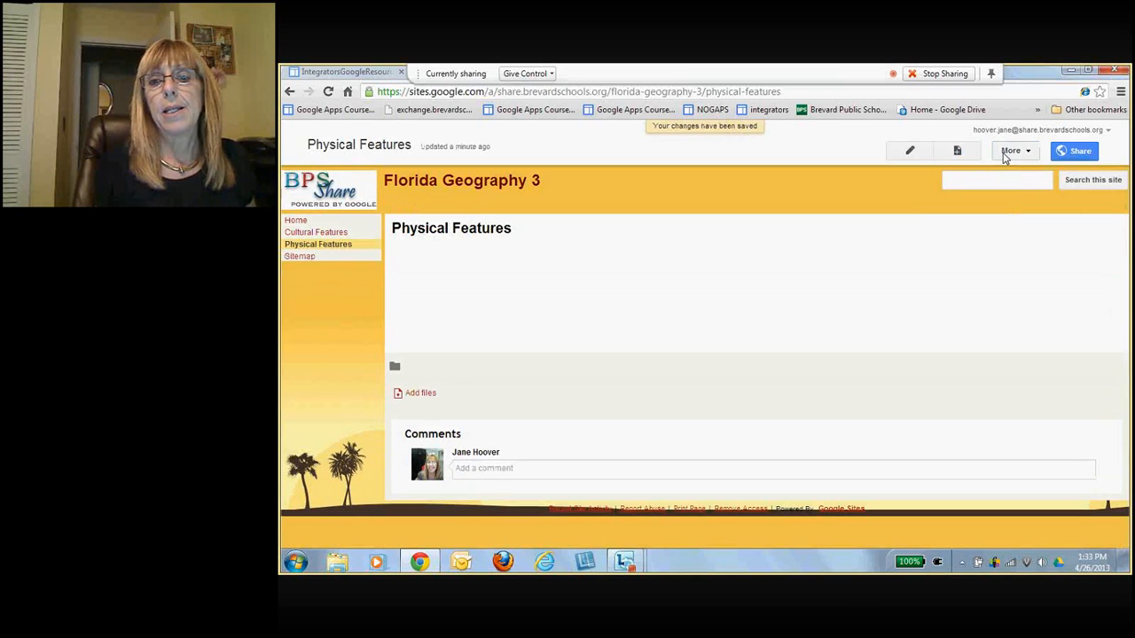
left_click(1016, 152)
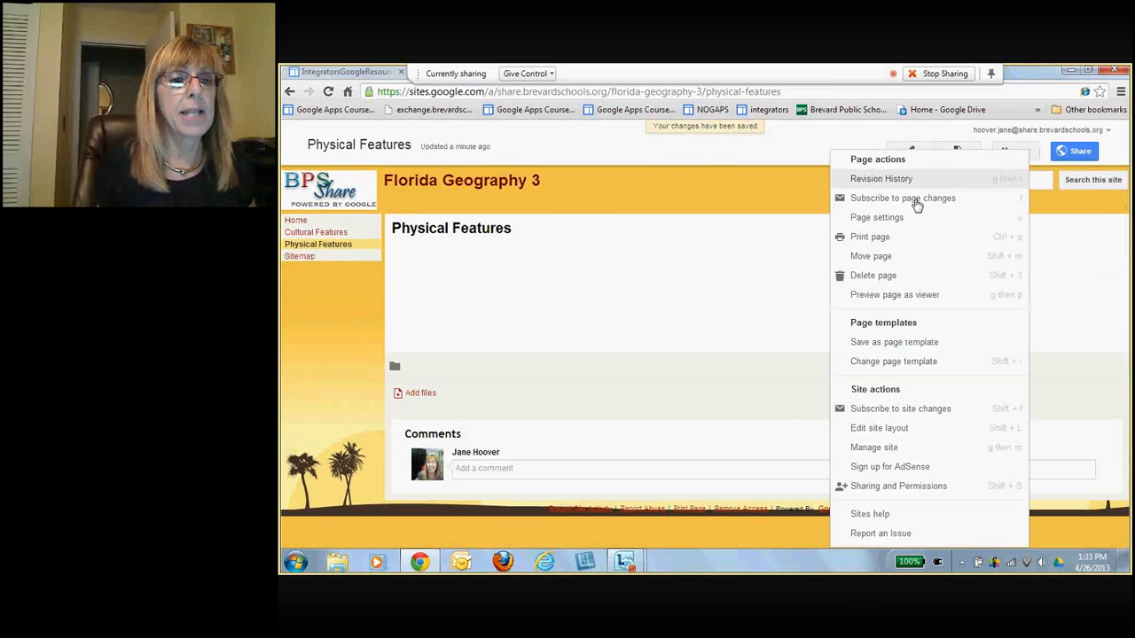
left_click(887, 217)
left_click(551, 268)
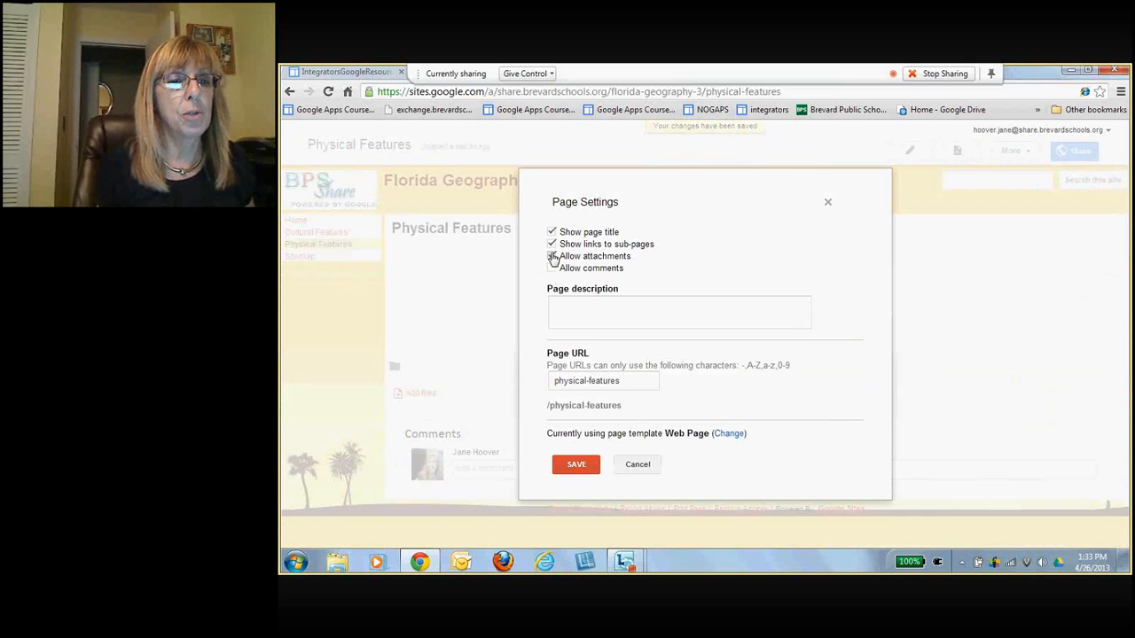
left_click(552, 257)
left_click(574, 463)
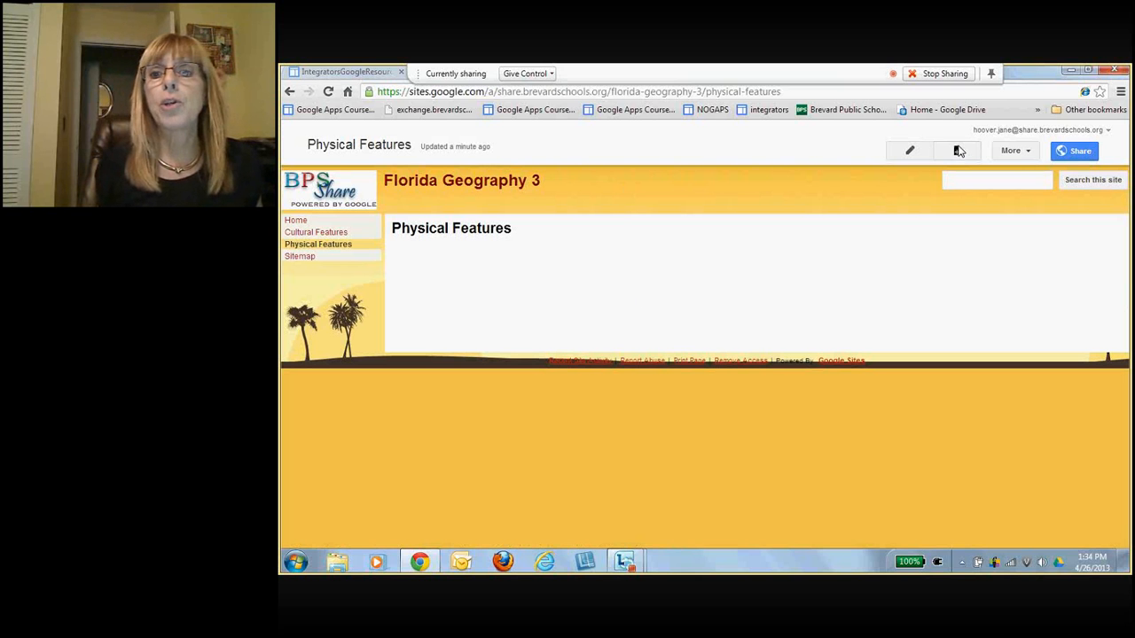
- Close and reopen Chrome, and reach Google Apps for Education through the Brevard Public Schools teacher portal
left_click(1118, 71)
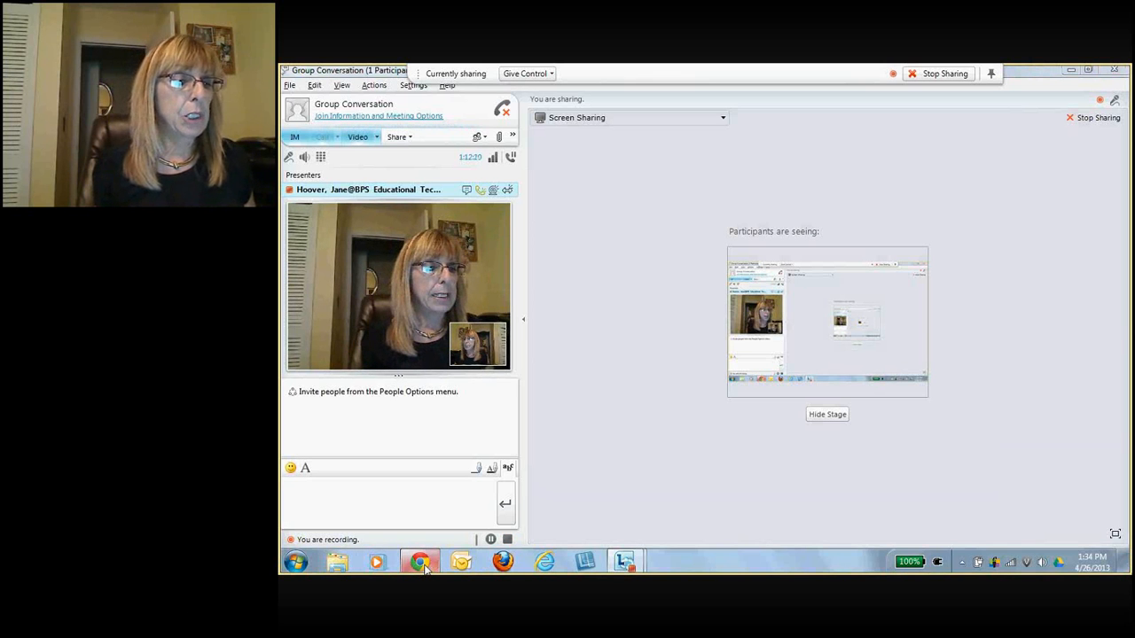
left_click(422, 564)
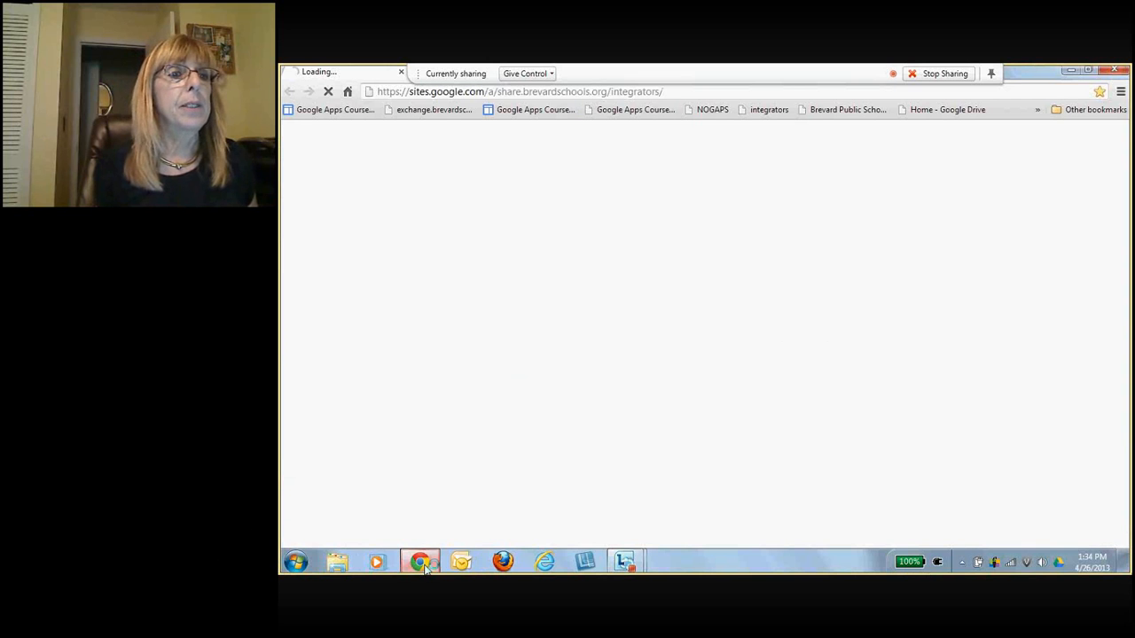
left_click(825, 110)
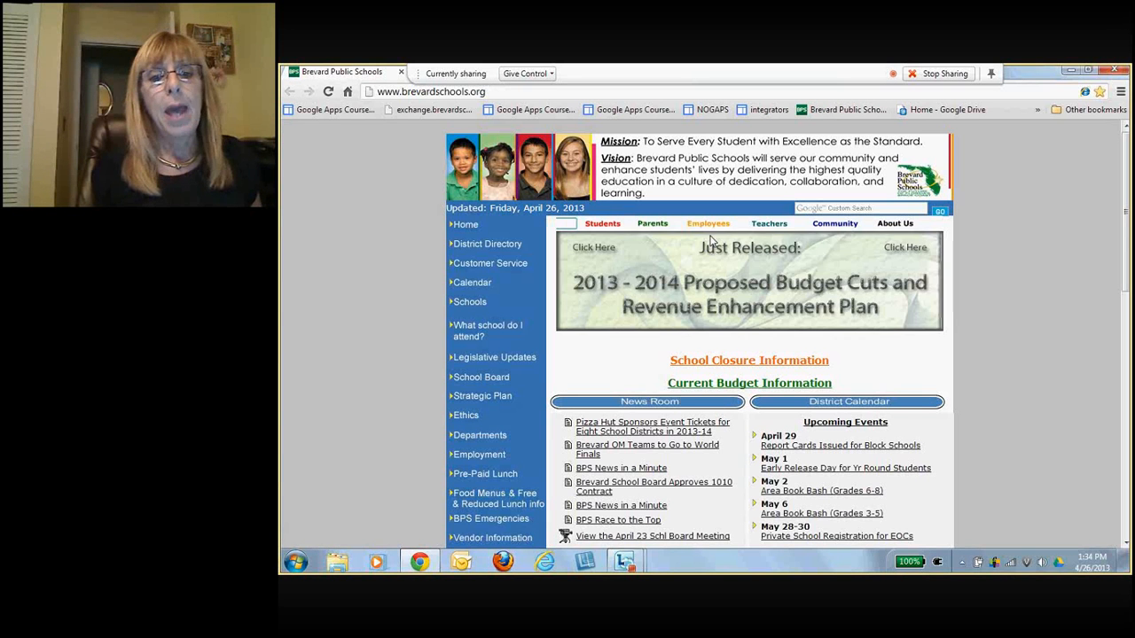
left_click(770, 224)
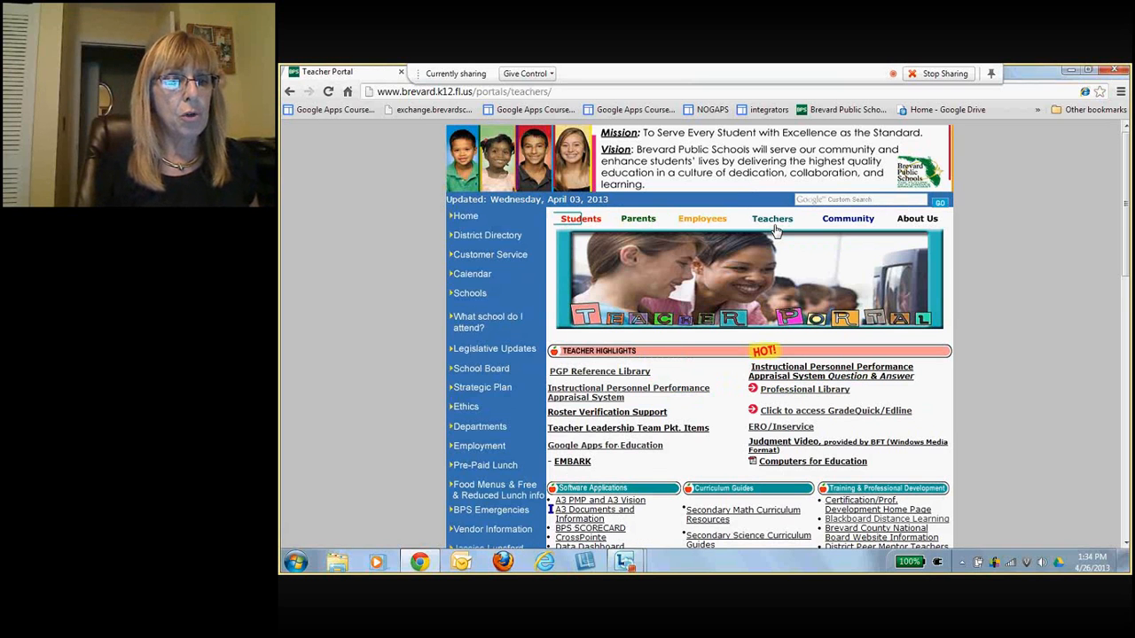
left_click(605, 446)
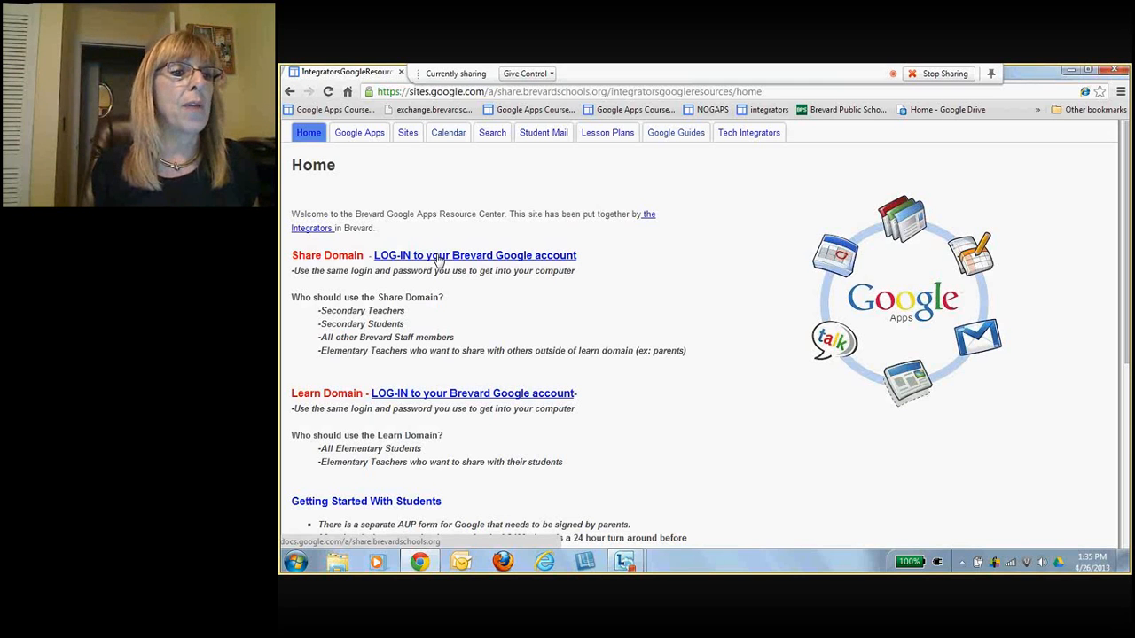
- Go to the Share Domain Google account and open the Florida Geography 3 site from the Sites list
left_click(439, 257)
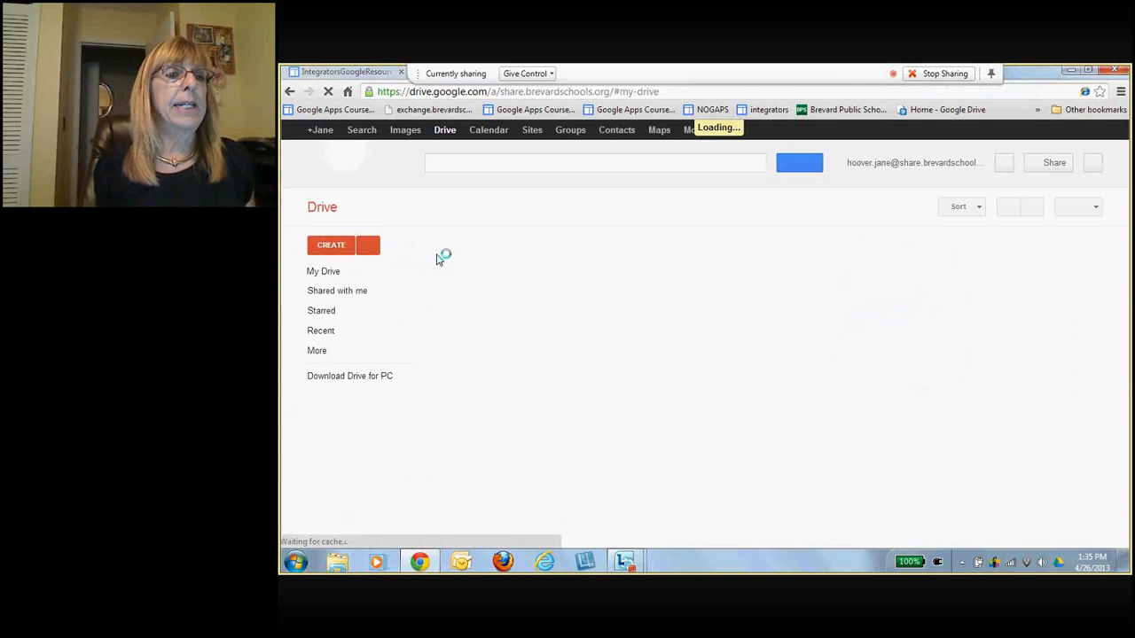
left_click(531, 131)
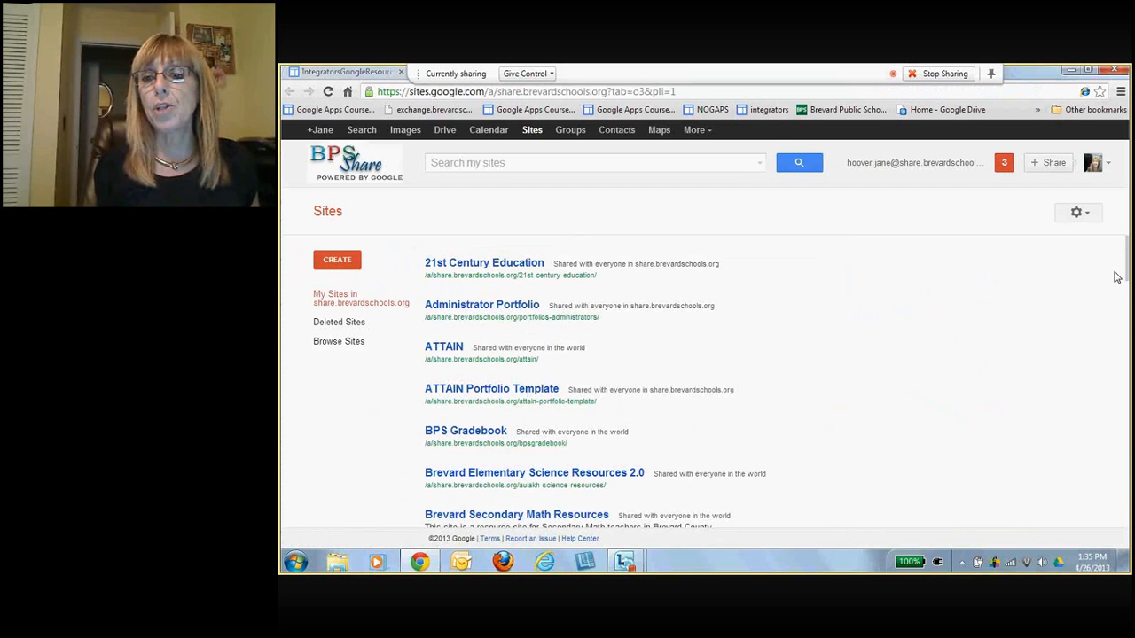
left_click_drag(1126, 277, 1128, 368)
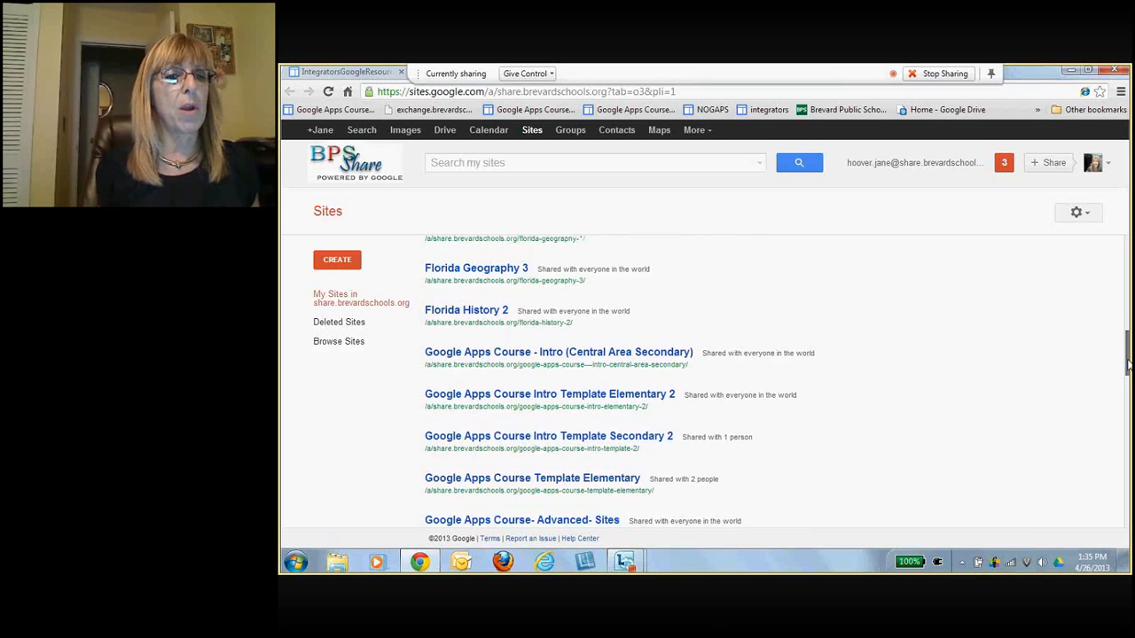
left_click(470, 272)
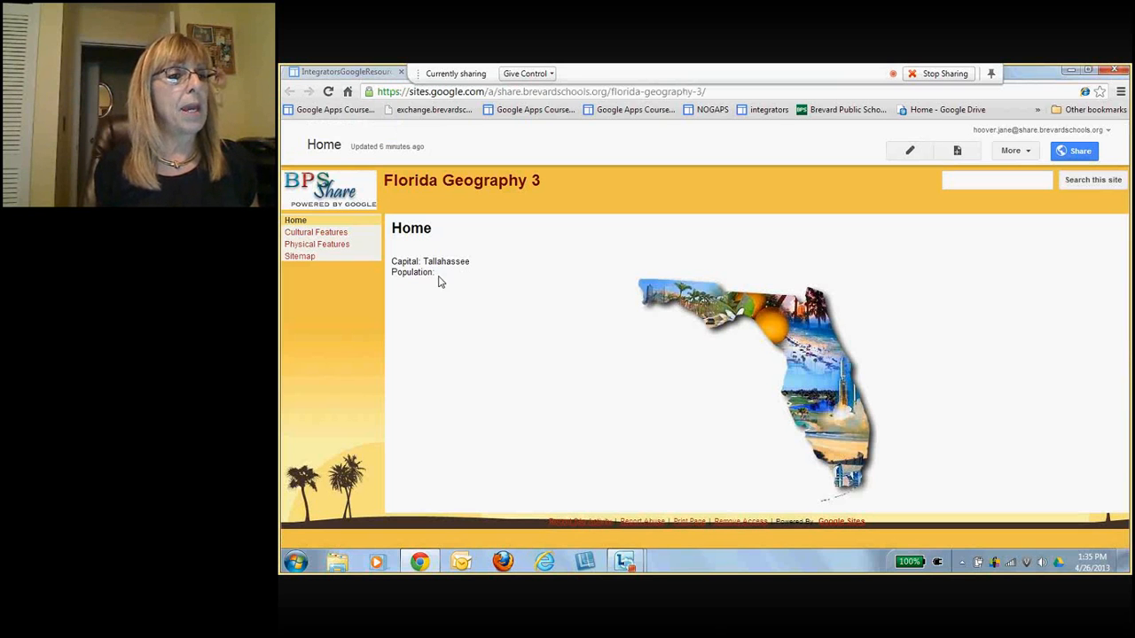
- Check the Physical Features page, return to Home, and select the Home page's web address
left_click(299, 247)
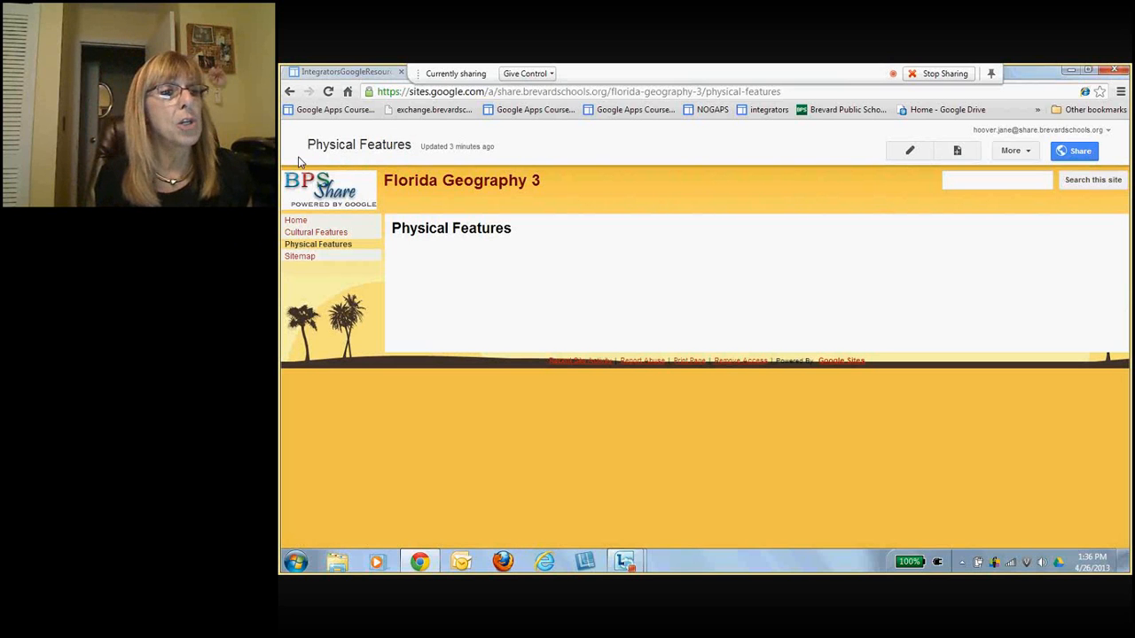
left_click(292, 221)
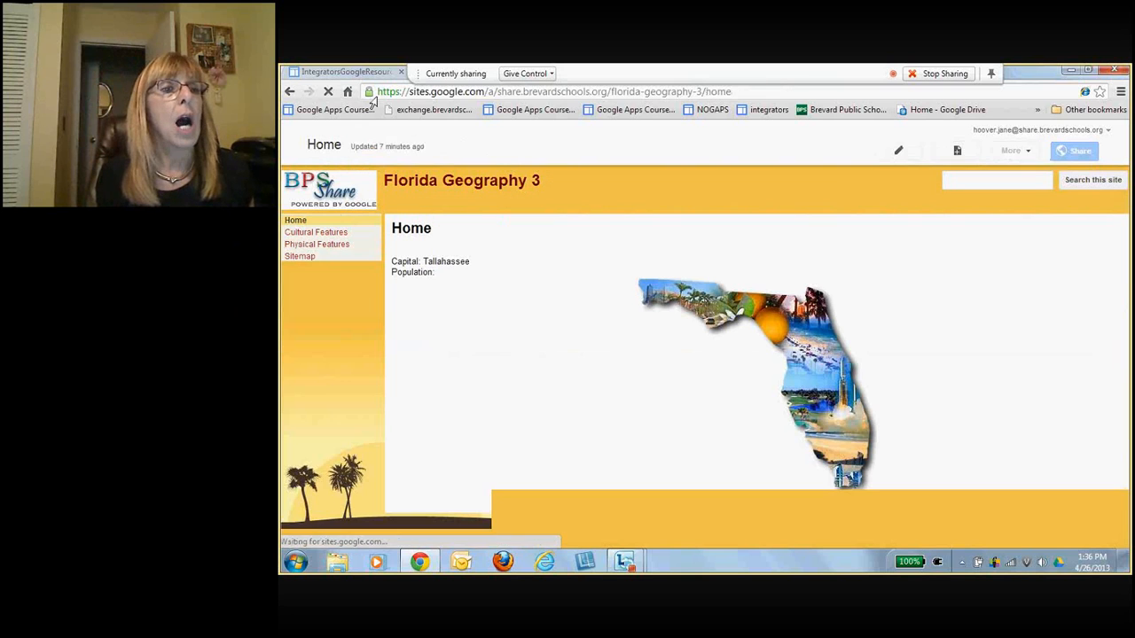
left_click(746, 92)
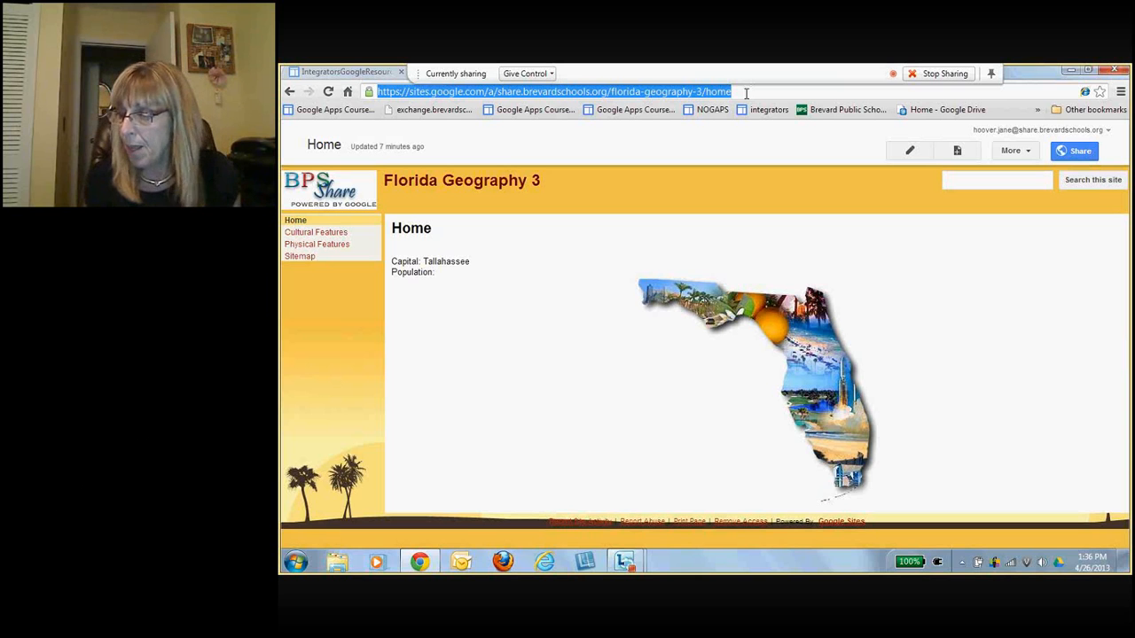
- Close the browser and stop the screen sharing in the Lync group conversation
left_click(1116, 76)
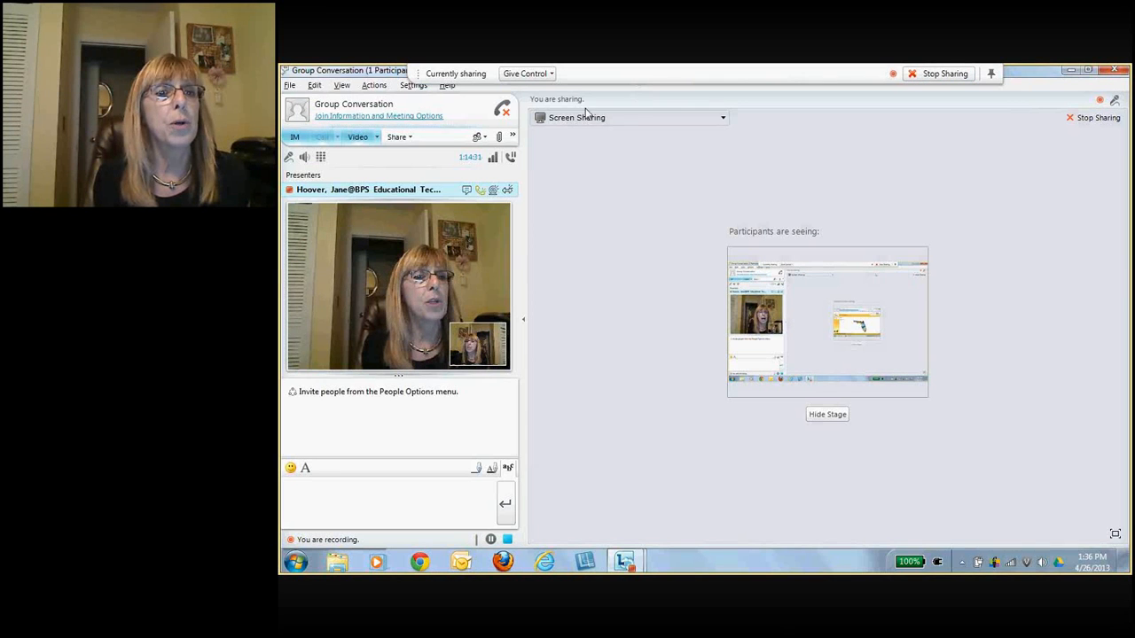
left_click(722, 120)
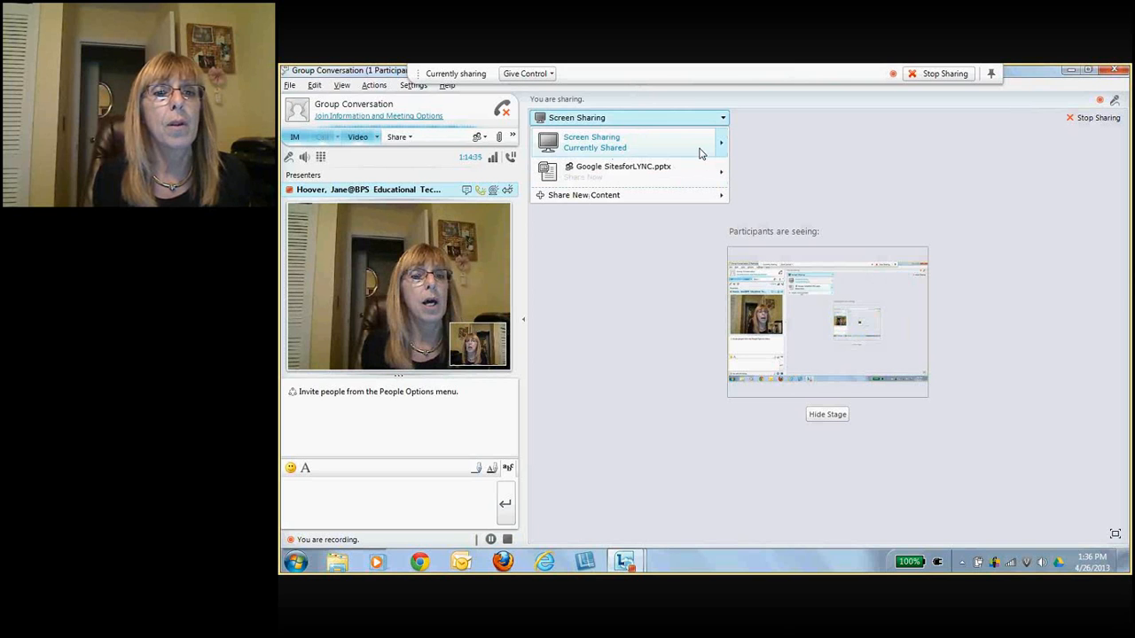
mouse_move(716, 145)
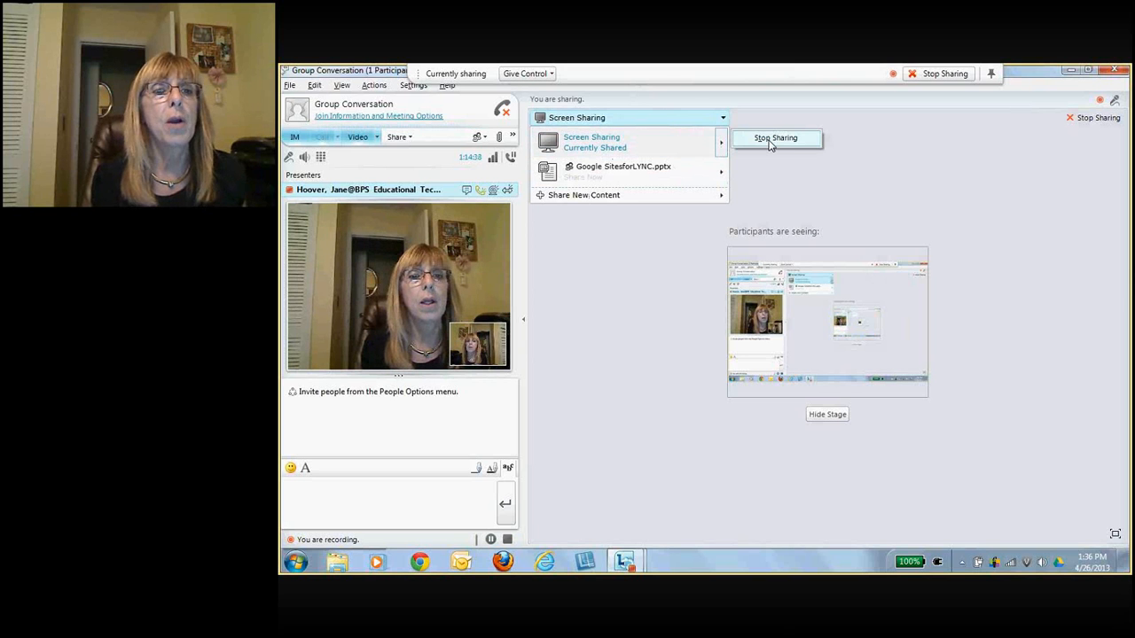
left_click(770, 140)
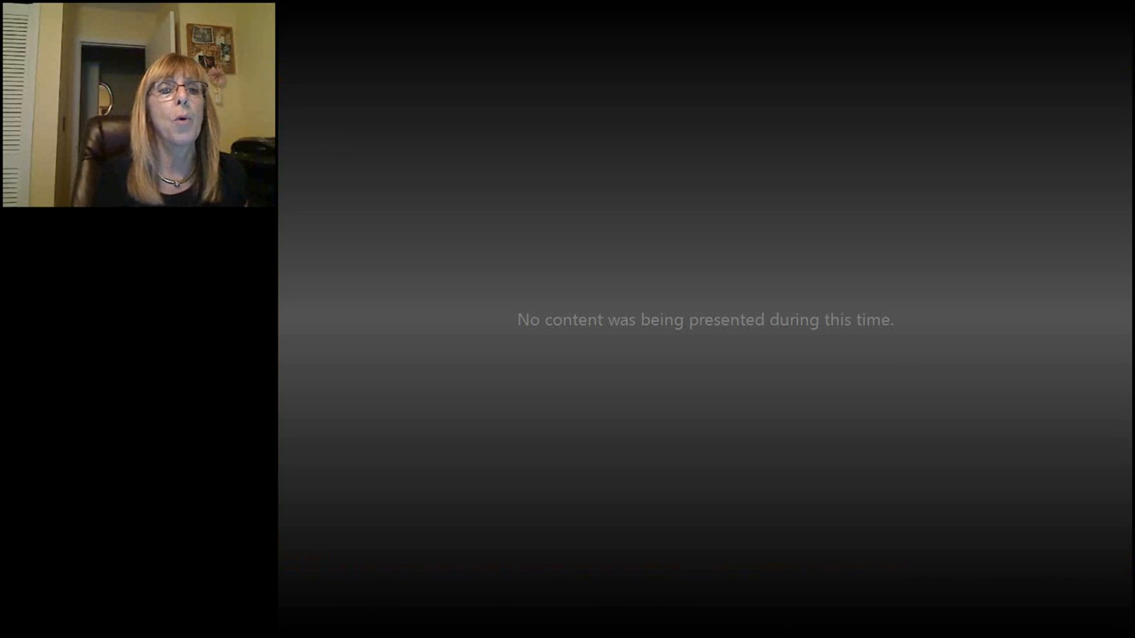